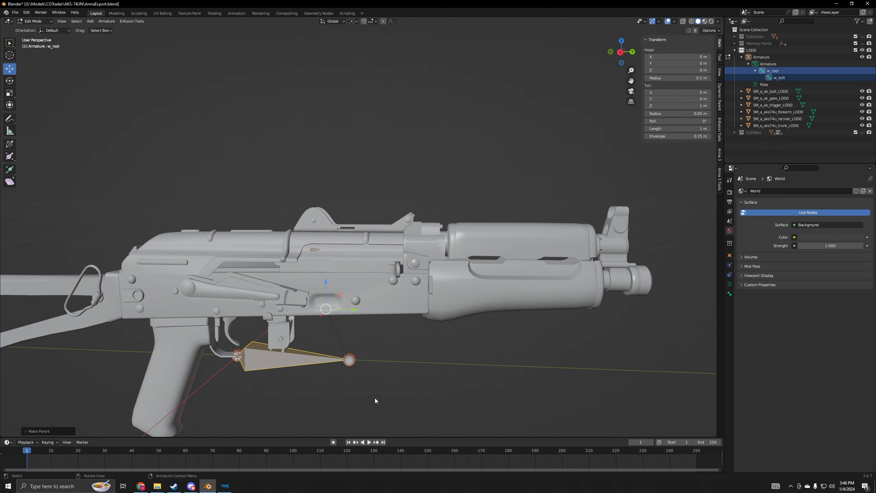
Duplicate the w_bolt bone and slide the copy backward along the rifle toward the fire selector, using wireframe shading.
{"action": "middle_click_drag", "start_coordinate": [375, 398], "coordinate": [358, 345]}
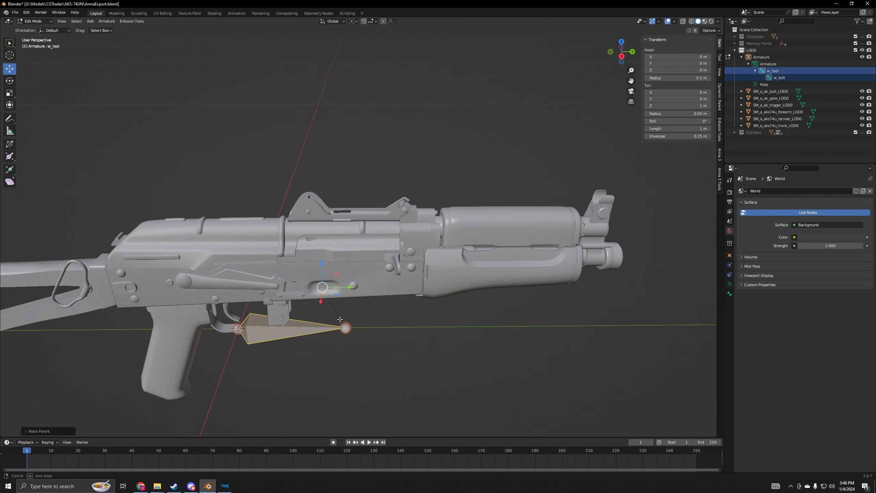
{"action": "middle_click_drag", "start_coordinate": [340, 319], "coordinate": [365, 323]}
{"action": "left_click", "coordinate": [779, 77]}
{"action": "middle_click_drag", "start_coordinate": [419, 361], "coordinate": [396, 346]}
{"action": "key", "text": "shift+d"}
{"action": "right_click", "coordinate": [397, 346]}
{"action": "left_click_drag", "start_coordinate": [375, 250], "coordinate": [286, 266]}
{"action": "left_click", "coordinate": [691, 21]}
{"action": "middle_click_drag", "start_coordinate": [438, 290], "coordinate": [405, 250]}
{"action": "left_click_drag", "start_coordinate": [316, 190], "coordinate": [315, 211]}
{"action": "middle_click_drag", "start_coordinate": [376, 235], "coordinate": [317, 176]}
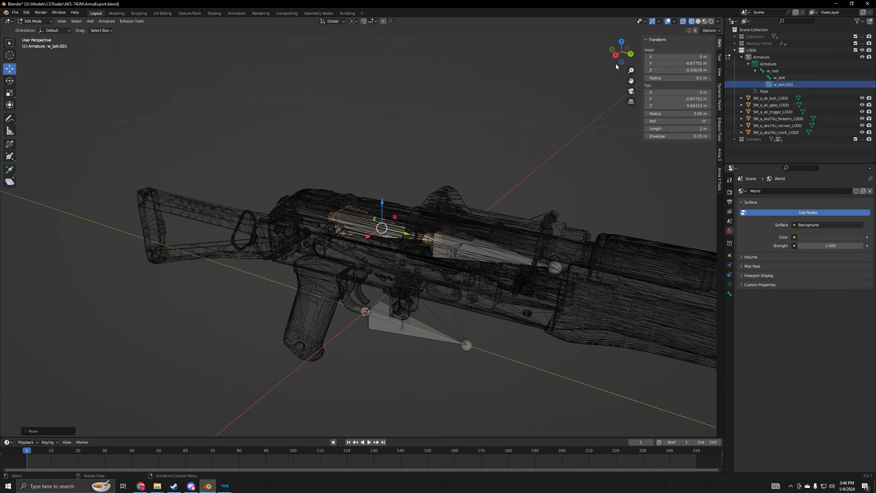
Align the copied bone's head with the fire selector's pivot, at about X 0.2 m, Y -0.64 m, Z -0.34 m.
{"action": "left_click", "coordinate": [616, 64]}
{"action": "scroll", "coordinate": [326, 352], "scroll_direction": "up", "scroll_amount": 5}
{"action": "middle_click_drag", "start_coordinate": [327, 352], "coordinate": [386, 282], "text": "shift"}
{"action": "left_click_drag", "start_coordinate": [407, 183], "coordinate": [405, 276]}
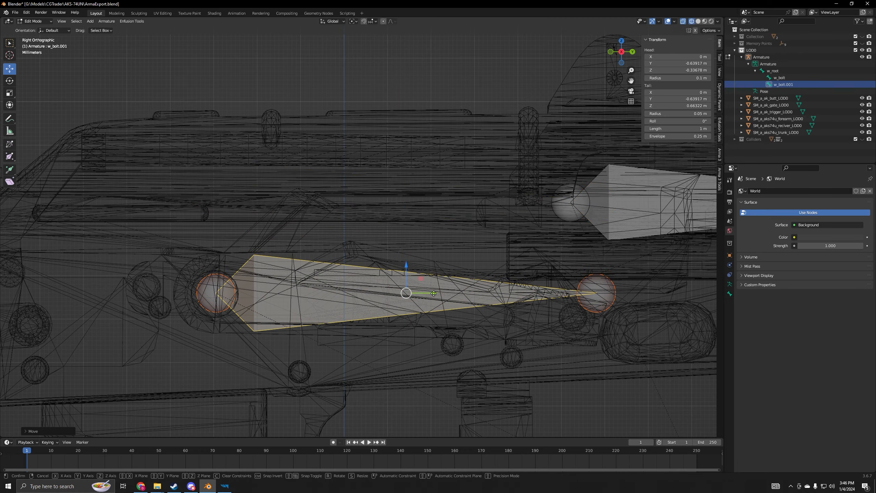
{"action": "middle_click_drag", "start_coordinate": [405, 293], "coordinate": [464, 345]}
{"action": "left_click_drag", "start_coordinate": [333, 244], "coordinate": [362, 246]}
{"action": "middle_click_drag", "start_coordinate": [433, 322], "coordinate": [357, 294]}
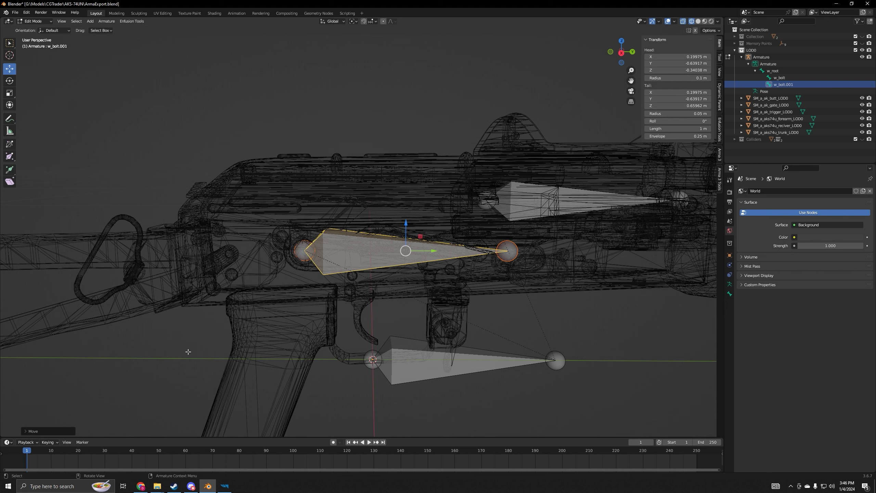
Inspect the copied bone's placement on the fire selector pivot from the side and at an angle, in wireframe and solid shading.
{"action": "middle_click_drag", "start_coordinate": [341, 320], "coordinate": [361, 317]}
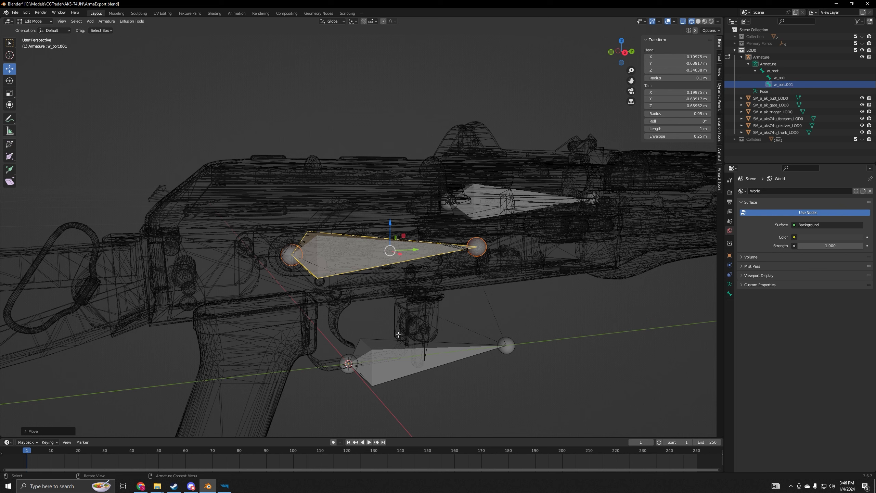
{"action": "middle_click_drag", "start_coordinate": [336, 307], "coordinate": [342, 324]}
{"action": "middle_click_drag", "start_coordinate": [450, 196], "coordinate": [377, 256]}
{"action": "left_click", "coordinate": [626, 55]}
{"action": "scroll", "coordinate": [348, 240], "scroll_direction": "up", "scroll_amount": 5}
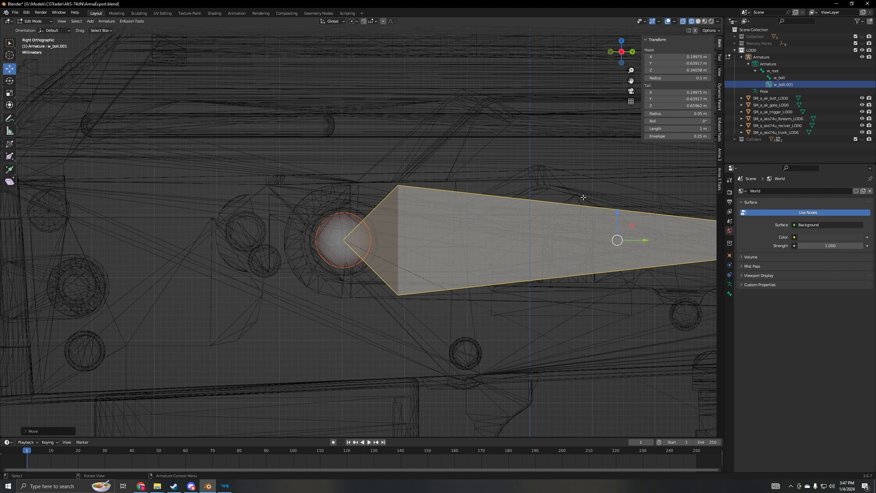
{"action": "scroll", "coordinate": [510, 236], "scroll_direction": "down", "scroll_amount": 3}
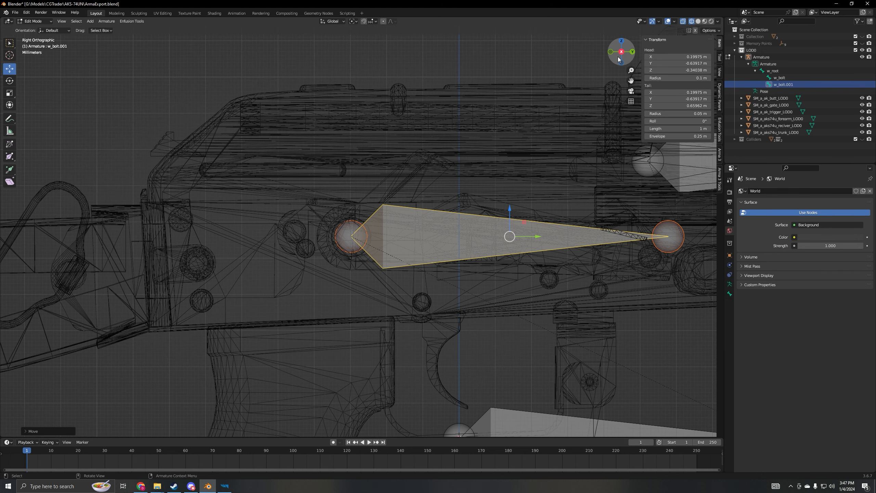
{"action": "left_click", "coordinate": [697, 21]}
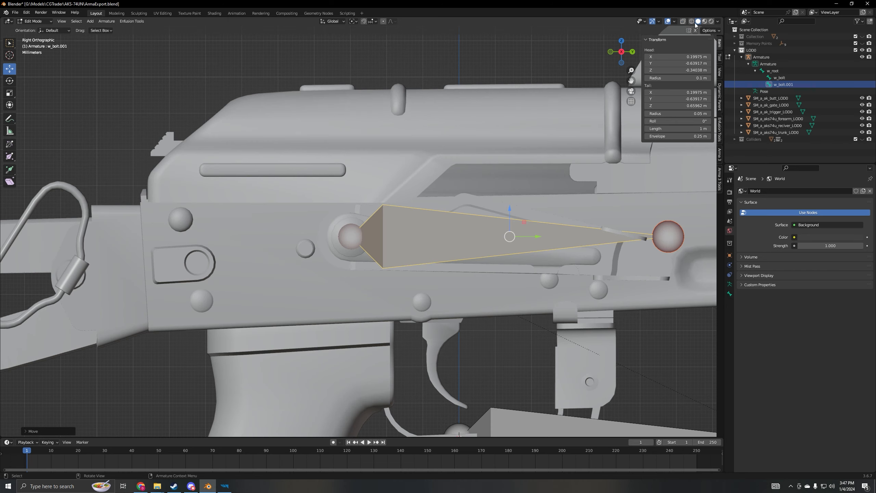
{"action": "middle_click_drag", "start_coordinate": [451, 222], "coordinate": [499, 186]}
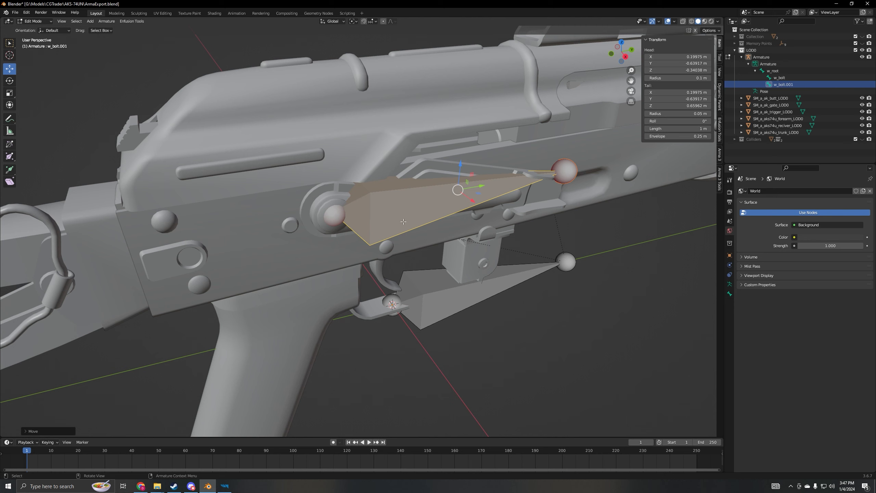
{"action": "middle_click_drag", "start_coordinate": [329, 217], "coordinate": [306, 206]}
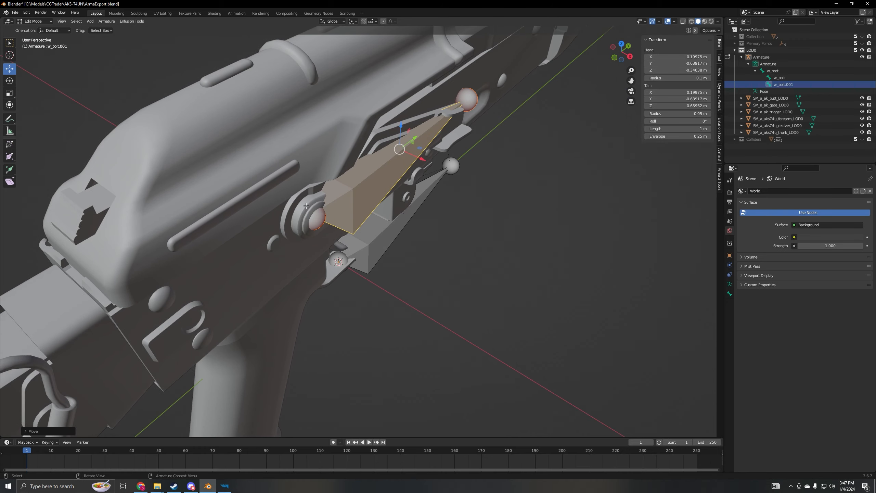
{"action": "middle_click_drag", "start_coordinate": [353, 235], "coordinate": [338, 228]}
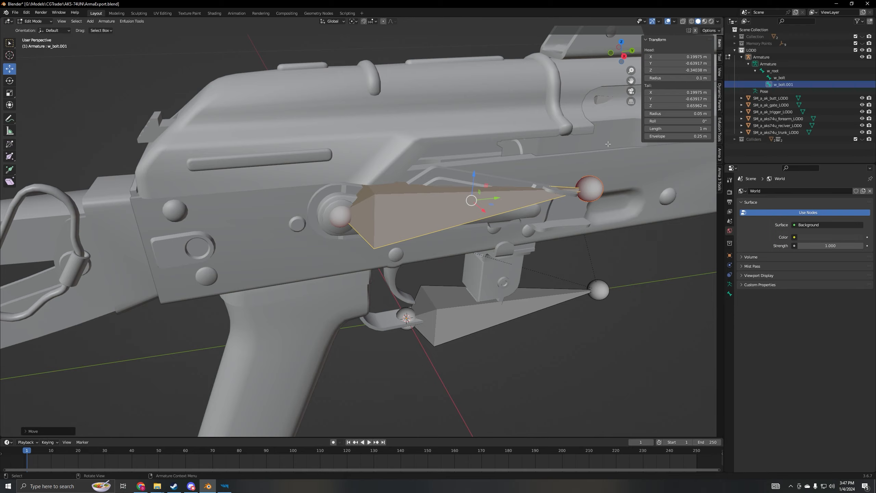
Return to wireframe shading and rename the copied bone w_fire_mode.
{"action": "left_click", "coordinate": [691, 21]}
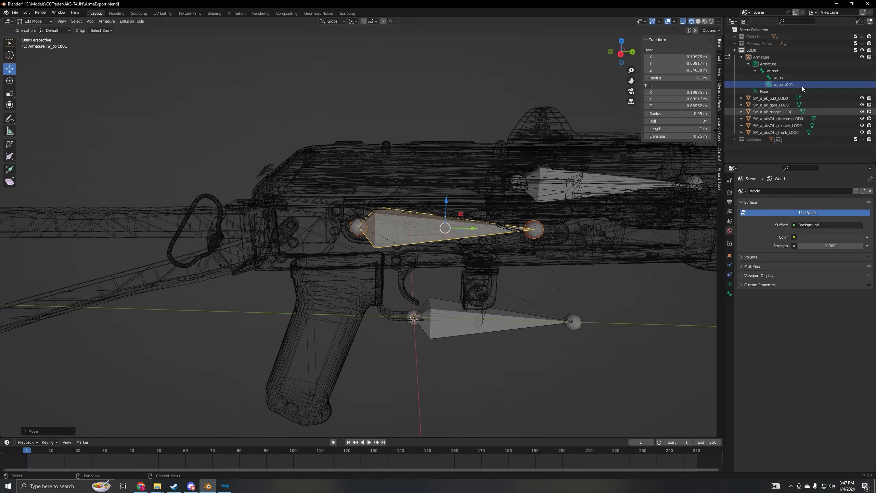
{"action": "double_click", "coordinate": [799, 85]}
{"action": "left_click_drag", "start_coordinate": [779, 84], "coordinate": [799, 84]}
{"action": "type", "text": "fire_mode"}
{"action": "key", "text": "Return"}
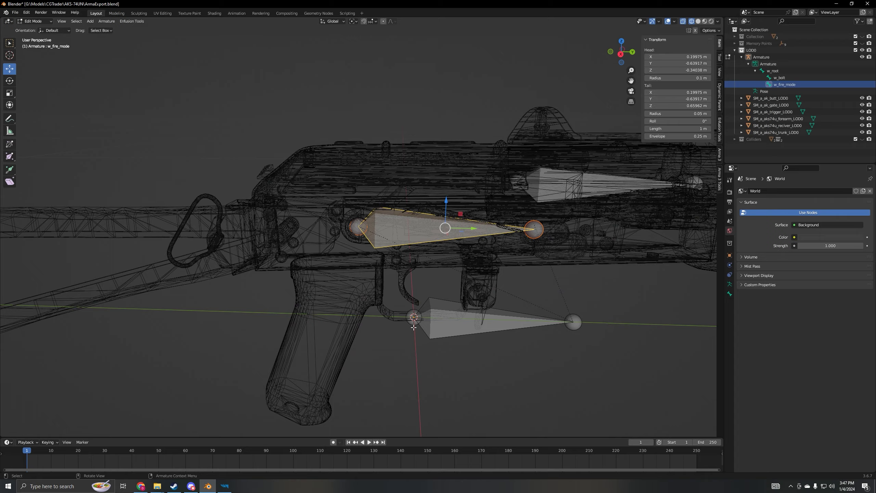
Duplicate the w_bolt bone and lower the copy to the height of the magazine release.
{"action": "left_click", "coordinate": [780, 77]}
{"action": "key", "text": "shift+d"}
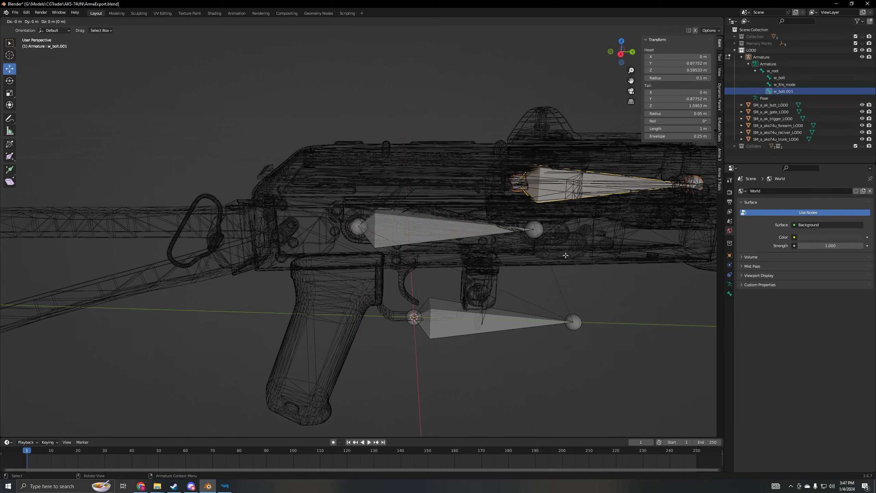
{"action": "left_click", "coordinate": [565, 255]}
{"action": "left_click_drag", "start_coordinate": [605, 155], "coordinate": [604, 257]}
Align the new copy's head with the magazine release pivot in the side view, at about Y -0.18 m, Z 0.41 m.
{"action": "key", "text": "KP_3"}
{"action": "scroll", "coordinate": [496, 135], "scroll_direction": "up", "scroll_amount": 6}
{"action": "scroll", "coordinate": [496, 155], "scroll_direction": "down", "scroll_amount": 3}
{"action": "left_click_drag", "start_coordinate": [556, 166], "coordinate": [513, 166]}
{"action": "scroll", "coordinate": [510, 166], "scroll_direction": "up", "scroll_amount": 3}
{"action": "left_click_drag", "start_coordinate": [577, 94], "coordinate": [578, 140]}
{"action": "scroll", "coordinate": [509, 117], "scroll_direction": "up", "scroll_amount": 3}
{"action": "left_click_drag", "start_coordinate": [651, 199], "coordinate": [653, 199]}
{"action": "scroll", "coordinate": [551, 228], "scroll_direction": "down", "scroll_amount": 7}
{"action": "middle_click_drag", "start_coordinate": [486, 238], "coordinate": [469, 259]}
{"action": "scroll", "coordinate": [475, 255], "scroll_direction": "down", "scroll_amount": 3}
Rename the new copy w_mag_release and check the AK74 body's bone list in Enfusion Workbench before returning to Blender.
{"action": "double_click", "coordinate": [790, 91]}
{"action": "left_click_drag", "start_coordinate": [779, 92], "coordinate": [799, 91]}
{"action": "type", "text": "mag_release"}
{"action": "key", "text": "Return"}
{"action": "left_click", "coordinate": [225, 486]}
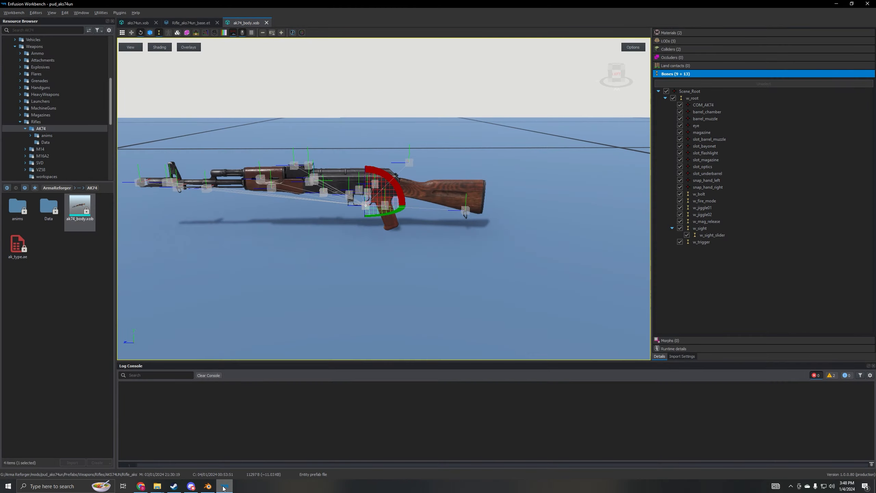
{"action": "left_click", "coordinate": [225, 486]}
Duplicate the w_mag_release bone and move the copy back and up toward the trigger.
{"action": "middle_click_drag", "start_coordinate": [360, 331], "coordinate": [390, 310]}
{"action": "scroll", "coordinate": [448, 165], "scroll_direction": "up", "scroll_amount": 2}
{"action": "key", "text": "shift+d"}
{"action": "right_click", "coordinate": [468, 124]}
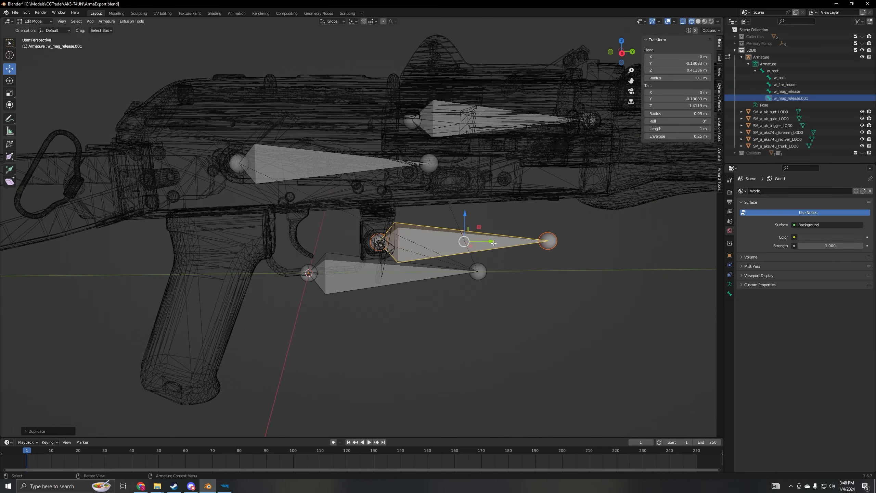
{"action": "left_click_drag", "start_coordinate": [492, 241], "coordinate": [416, 241]}
{"action": "left_click", "coordinate": [621, 53]}
{"action": "scroll", "coordinate": [463, 290], "scroll_direction": "up", "scroll_amount": 3}
{"action": "left_click_drag", "start_coordinate": [532, 300], "coordinate": [532, 238]}
Align the copied bone's head with the trigger's pivot in the side view, at about Y -0.43 m, Z -0.12 m.
{"action": "scroll", "coordinate": [461, 324], "scroll_direction": "up", "scroll_amount": 4}
{"action": "mouse_move", "coordinate": [438, 309]}
{"action": "middle_mouse_down"}
{"action": "mouse_move", "coordinate": [464, 312]}
{"action": "mouse_move", "coordinate": [439, 309]}
{"action": "middle_mouse_up"}
{"action": "left_click", "coordinate": [622, 52]}
{"action": "left_click_drag", "start_coordinate": [665, 243], "coordinate": [623, 243]}
{"action": "left_click_drag", "start_coordinate": [598, 215], "coordinate": [598, 194]}
{"action": "left_click_drag", "start_coordinate": [624, 222], "coordinate": [614, 222]}
Rename the bone placed at the trigger pivot w_trigger.
{"action": "double_click", "coordinate": [793, 99]}
{"action": "left_click_drag", "start_coordinate": [809, 98], "coordinate": [779, 98]}
{"action": "type", "text": "trigger"}
{"action": "key", "text": "Return"}
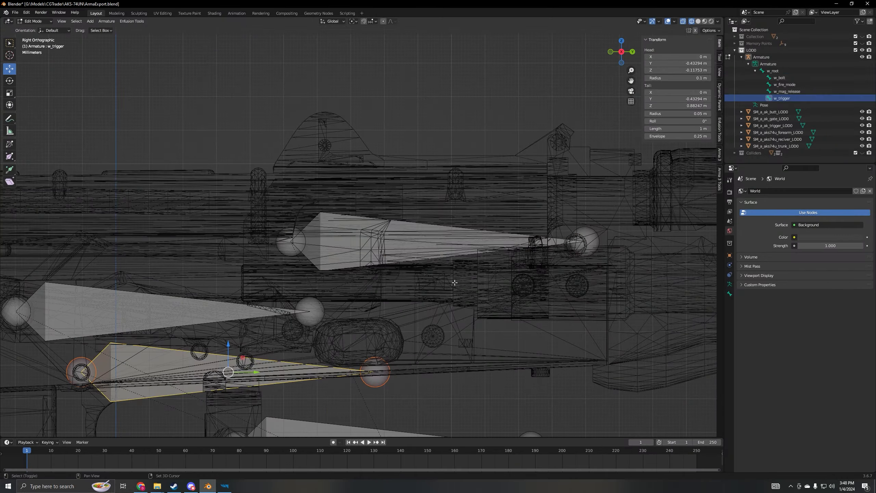
Duplicate the w_bolt bone and raise the copy to the rear sight, at about Y -1.17 m.
{"action": "left_click", "coordinate": [415, 253]}
{"action": "key", "text": "shift+d"}
{"action": "left_click_drag", "start_coordinate": [437, 214], "coordinate": [437, 126]}
{"action": "scroll", "coordinate": [415, 253], "scroll_direction": "up", "scroll_amount": 4}
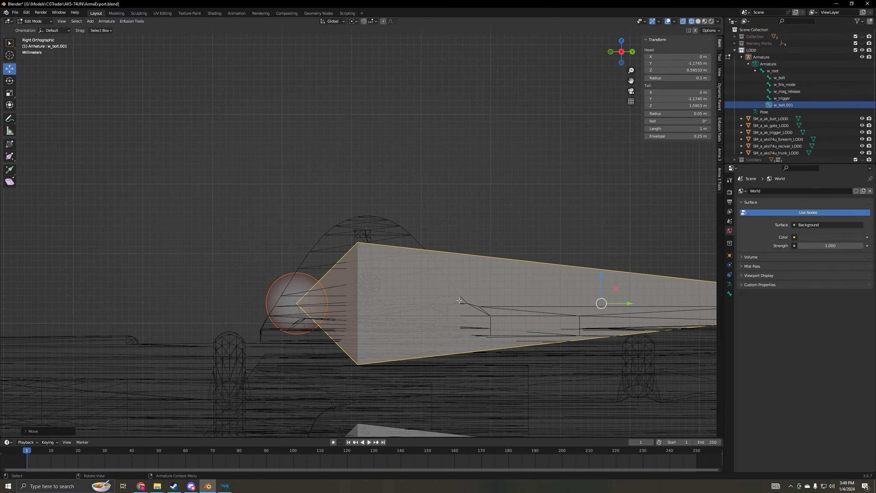
Rename the bone raised to the rear sight w_sight.
{"action": "double_click", "coordinate": [786, 105]}
{"action": "left_click_drag", "start_coordinate": [778, 105], "coordinate": [815, 105]}
{"action": "type", "text": "sight"}
{"action": "key", "text": "Return"}
Slide w_sight forward to about Z 0.67 m and check it against the rear sight in solid shading.
{"action": "left_click_drag", "start_coordinate": [630, 303], "coordinate": [677, 303]}
{"action": "scroll", "coordinate": [436, 237], "scroll_direction": "up", "scroll_amount": 3}
{"action": "mouse_move", "coordinate": [435, 234]}
{"action": "middle_mouse_down"}
{"action": "mouse_move", "coordinate": [526, 233]}
{"action": "mouse_move", "coordinate": [414, 242]}
{"action": "middle_mouse_up"}
{"action": "left_click", "coordinate": [698, 22]}
{"action": "mouse_move", "coordinate": [342, 275]}
{"action": "middle_mouse_down"}
{"action": "mouse_move", "coordinate": [320, 278]}
{"action": "mouse_move", "coordinate": [325, 293]}
{"action": "middle_mouse_up"}
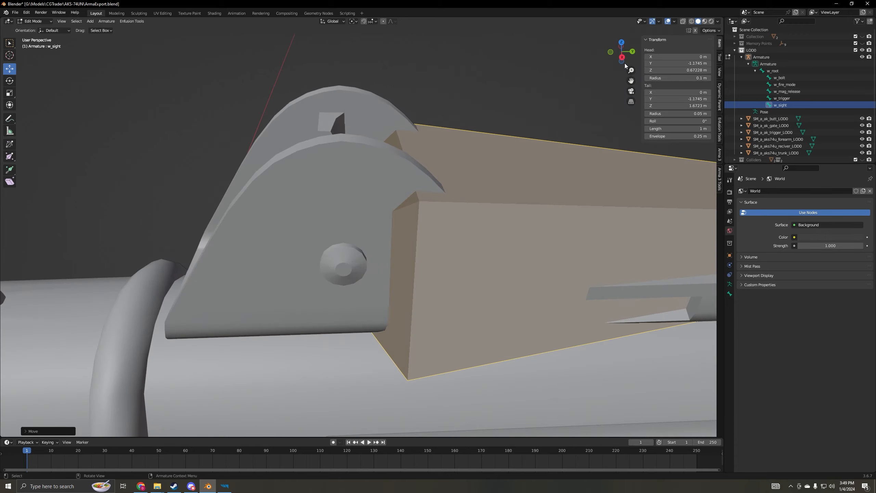
Fine-tune w_sight against the rear sight base in the wireframe side view, to about Y -1.15 m, Z 0.69 m.
{"action": "key", "text": "KP_3"}
{"action": "key", "text": "shift+z"}
{"action": "scroll", "coordinate": [407, 257], "scroll_direction": "down", "scroll_amount": 4}
{"action": "left_click_drag", "start_coordinate": [560, 220], "coordinate": [578, 224]}
{"action": "left_click_drag", "start_coordinate": [548, 195], "coordinate": [548, 201]}
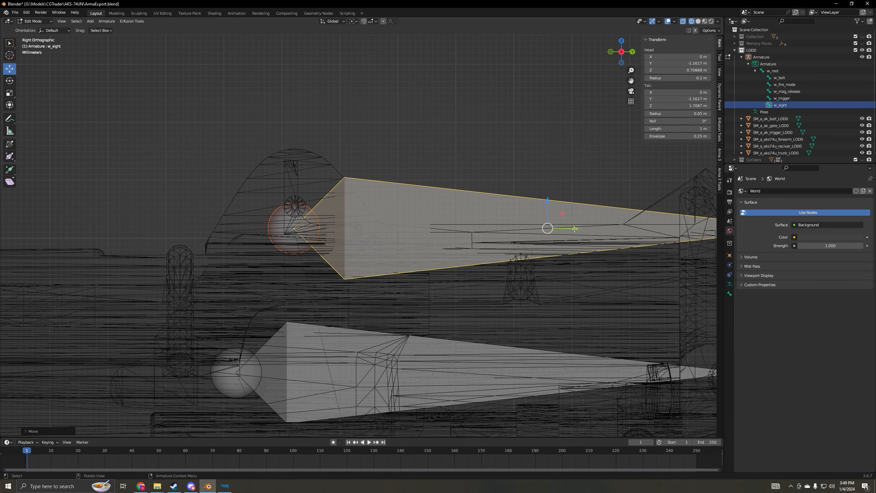
{"action": "left_click_drag", "start_coordinate": [573, 229], "coordinate": [567, 228]}
{"action": "left_click_drag", "start_coordinate": [542, 200], "coordinate": [542, 205]}
{"action": "left_click_drag", "start_coordinate": [569, 233], "coordinate": [565, 233]}
{"action": "left_click_drag", "start_coordinate": [539, 206], "coordinate": [539, 207]}
Inspect the placement of all the bones around the rifle in solid shading.
{"action": "scroll", "coordinate": [539, 207], "scroll_direction": "down", "scroll_amount": 6}
{"action": "mouse_move", "coordinate": [308, 361]}
{"action": "middle_mouse_down"}
{"action": "mouse_move", "coordinate": [330, 370]}
{"action": "mouse_move", "coordinate": [445, 359]}
{"action": "middle_mouse_up"}
{"action": "key", "text": "shift+z"}
{"action": "middle_click_drag", "start_coordinate": [428, 338], "coordinate": [288, 305], "text": "shift"}
{"action": "scroll", "coordinate": [288, 306], "scroll_direction": "up", "scroll_amount": 5}
{"action": "middle_click_drag", "start_coordinate": [293, 376], "coordinate": [191, 348]}
{"action": "scroll", "coordinate": [514, 273], "scroll_direction": "down", "scroll_amount": 4}
{"action": "mouse_move", "coordinate": [513, 272]}
{"action": "middle_mouse_down"}
{"action": "mouse_move", "coordinate": [454, 261]}
{"action": "mouse_move", "coordinate": [345, 272]}
{"action": "middle_mouse_up"}
{"action": "scroll", "coordinate": [379, 271], "scroll_direction": "up", "scroll_amount": 2}
{"action": "middle_click_drag", "start_coordinate": [424, 298], "coordinate": [425, 295]}
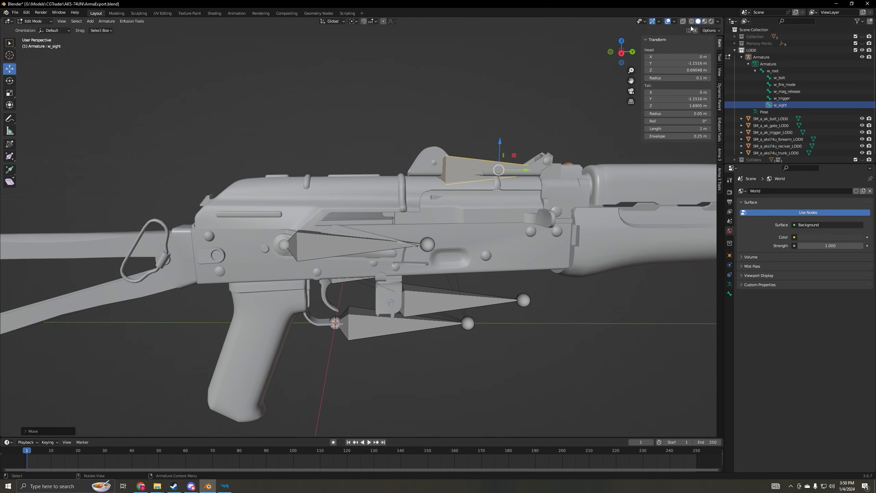
Switch to wireframe and compare the armature's bones with the AK74 body's bone list in Enfusion Workbench, returning to Blender.
{"action": "key", "text": "alt+z"}
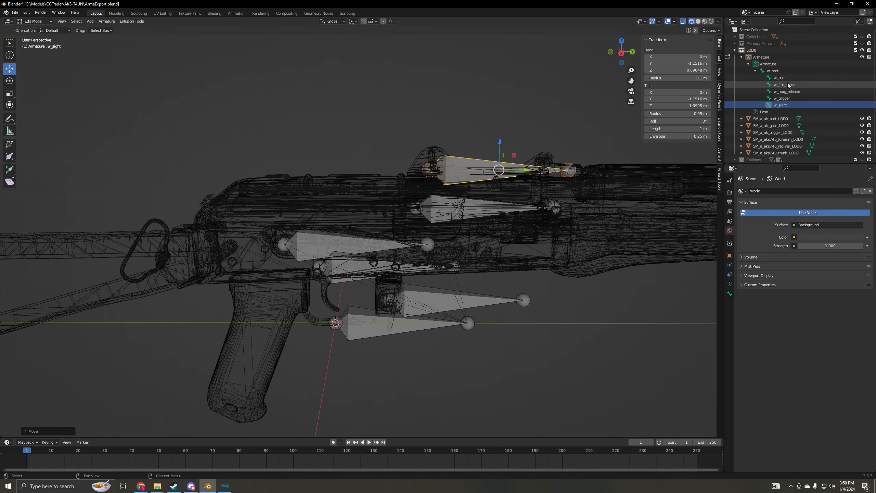
{"action": "left_click", "coordinate": [224, 486]}
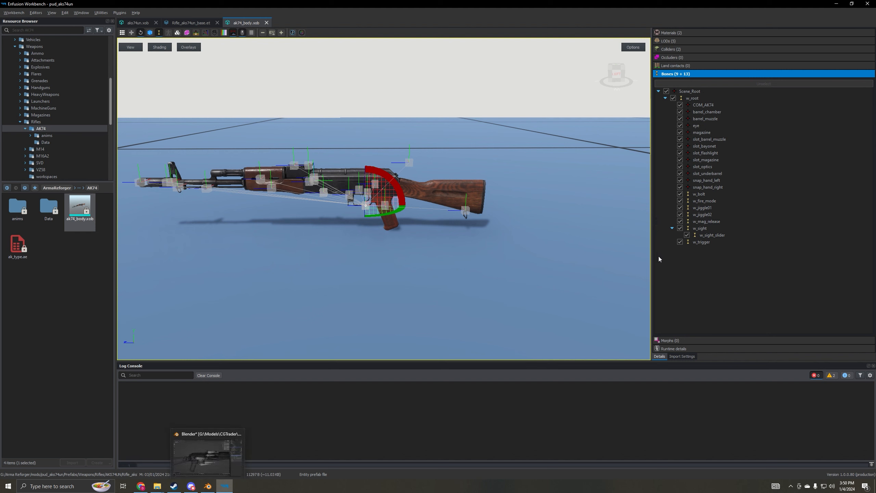
{"action": "left_click", "coordinate": [208, 486]}
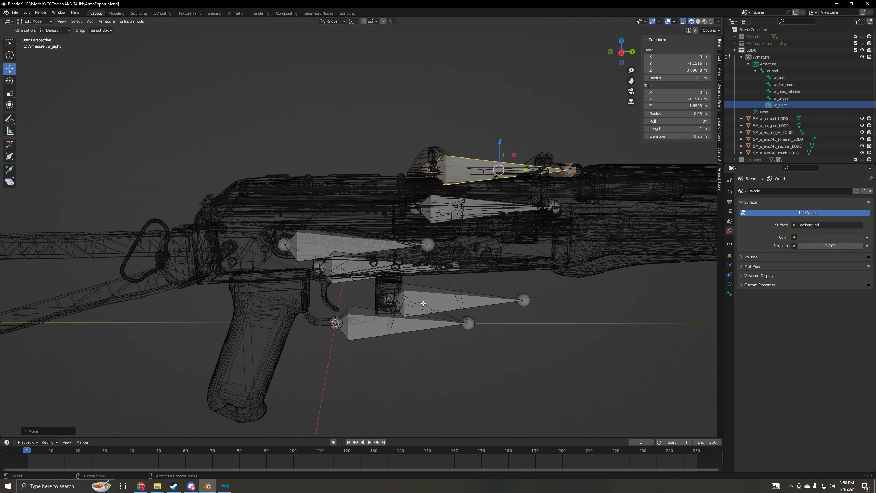
Examine w_sight's position on the rear sight and the overall bone layout in the wireframe side view.
{"action": "scroll", "coordinate": [440, 290], "scroll_direction": "up", "scroll_amount": 4}
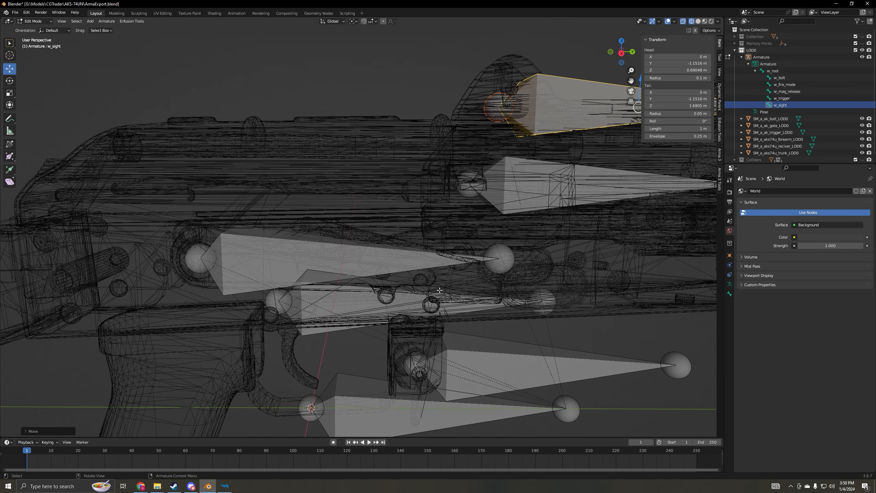
{"action": "left_click", "coordinate": [621, 53]}
{"action": "scroll", "coordinate": [260, 293], "scroll_direction": "up", "scroll_amount": 3}
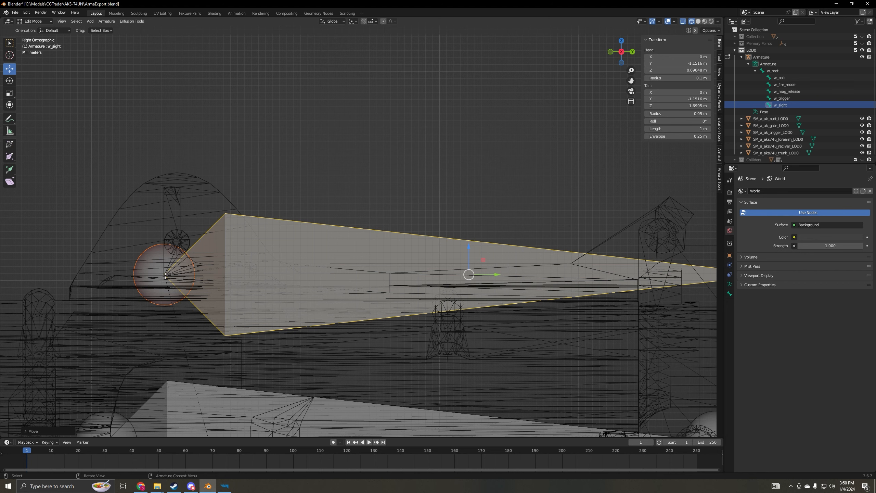
{"action": "scroll", "coordinate": [204, 271], "scroll_direction": "down", "scroll_amount": 2}
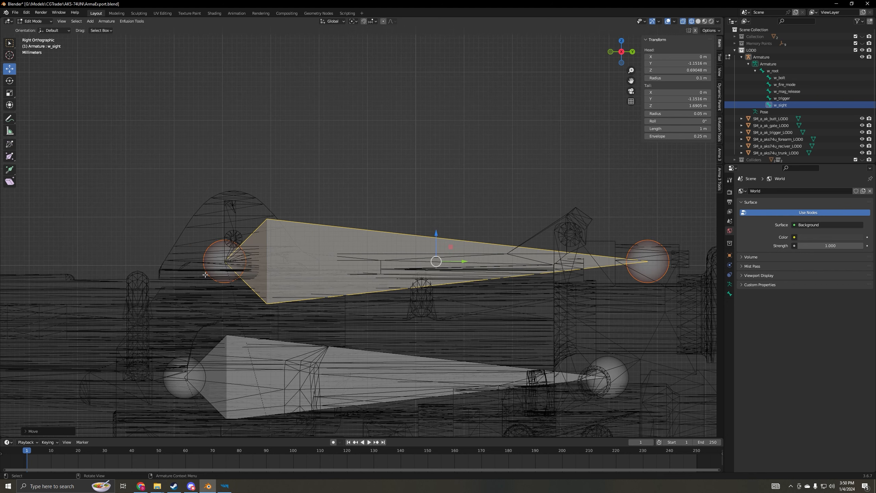
{"action": "middle_click_drag", "start_coordinate": [240, 276], "coordinate": [316, 237], "text": "shift"}
{"action": "scroll", "coordinate": [308, 246], "scroll_direction": "up", "scroll_amount": 3}
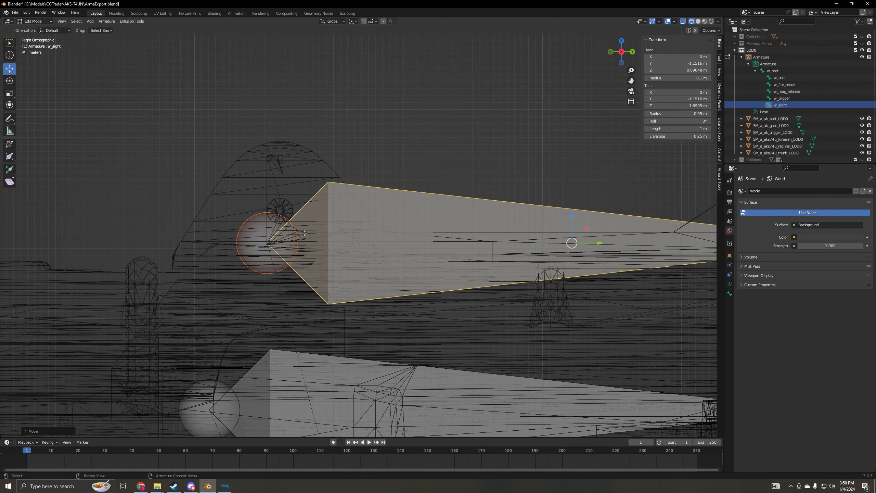
{"action": "scroll", "coordinate": [268, 194], "scroll_direction": "down", "scroll_amount": 12}
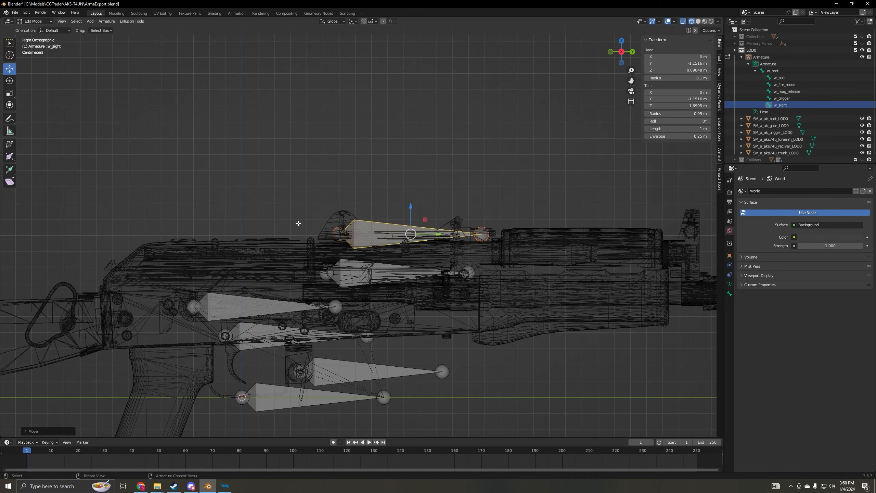
{"action": "middle_click_drag", "start_coordinate": [221, 273], "coordinate": [363, 213], "text": "shift"}
{"action": "scroll", "coordinate": [363, 213], "scroll_direction": "up", "scroll_amount": 2}
{"action": "middle_click_drag", "start_coordinate": [461, 217], "coordinate": [383, 236], "text": "shift"}
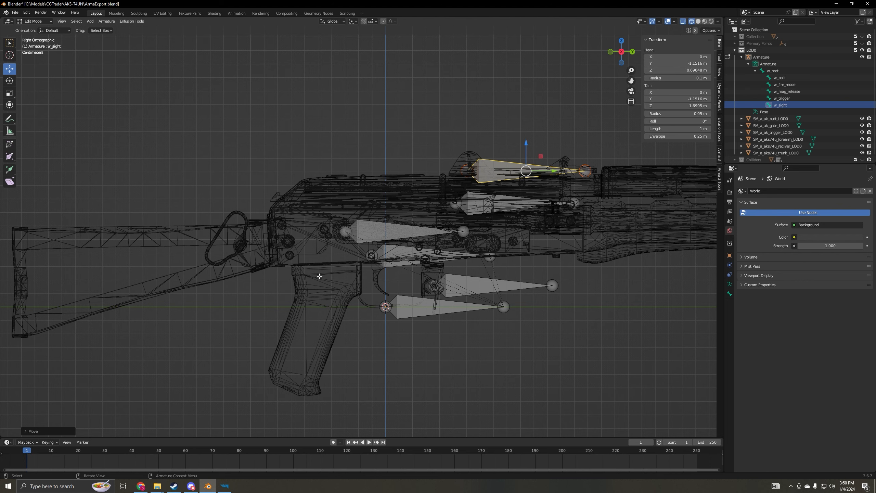
Examine the folding stock and its hinge from the rifle's left side in solid shading.
{"action": "middle_click_drag", "start_coordinate": [321, 308], "coordinate": [599, 29]}
{"action": "left_click", "coordinate": [698, 21]}
{"action": "scroll", "coordinate": [383, 345], "scroll_direction": "up", "scroll_amount": 5}
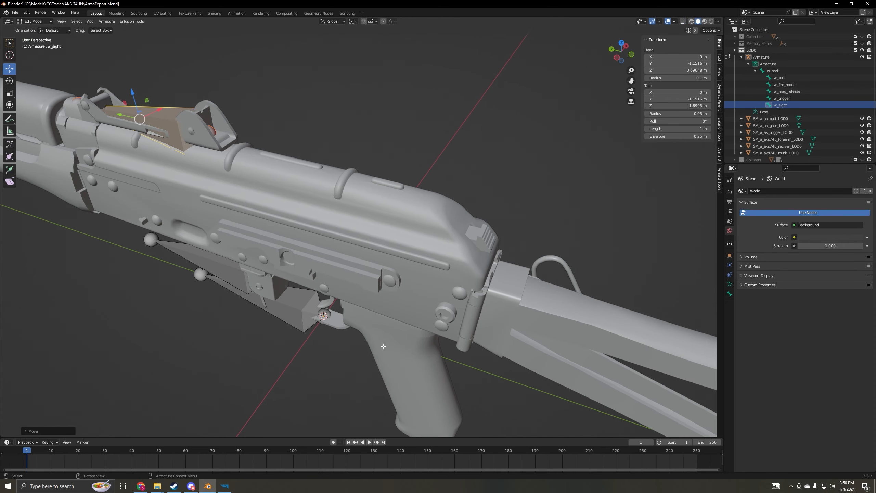
{"action": "middle_click_drag", "start_coordinate": [383, 345], "coordinate": [409, 326]}
{"action": "middle_click_drag", "start_coordinate": [504, 379], "coordinate": [345, 310], "text": "shift"}
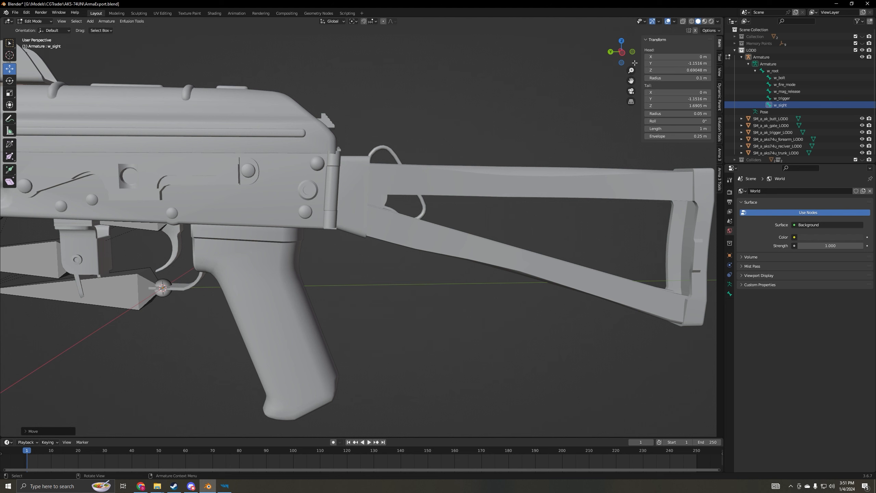
{"action": "left_click", "coordinate": [622, 54]}
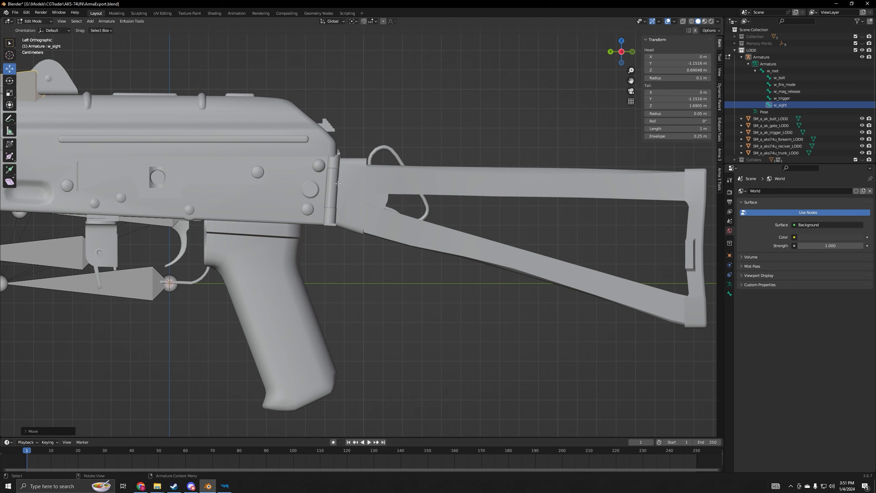
{"action": "scroll", "coordinate": [335, 164], "scroll_direction": "up", "scroll_amount": 1}
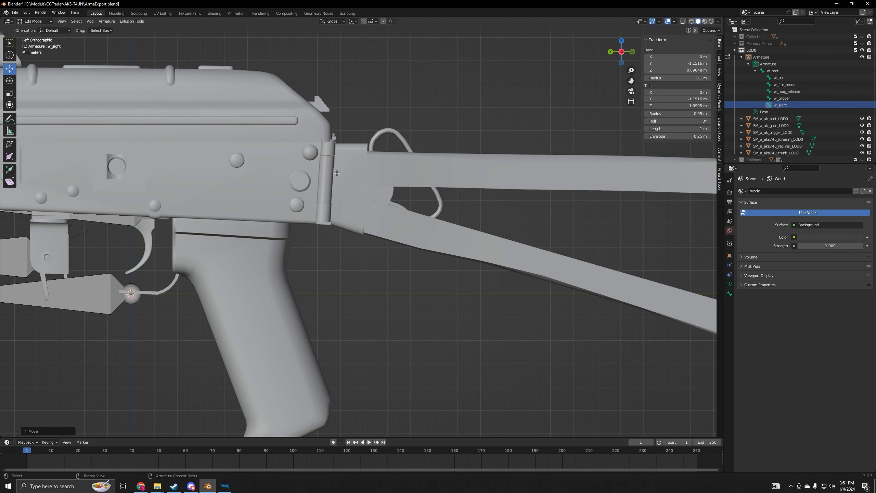
{"action": "scroll", "coordinate": [337, 173], "scroll_direction": "down", "scroll_amount": 3}
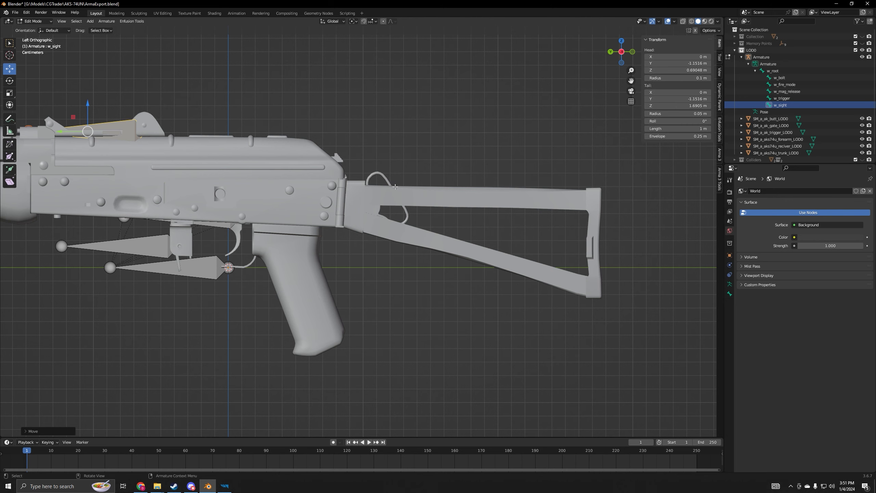
Duplicate the w_mag_release bone and move the copy back toward the folding stock's hinge.
{"action": "middle_click_drag", "start_coordinate": [394, 187], "coordinate": [548, 207]}
{"action": "left_click", "coordinate": [422, 233]}
{"action": "key", "text": "shift+d"}
{"action": "right_click", "coordinate": [422, 233]}
{"action": "left_click_drag", "start_coordinate": [439, 229], "coordinate": [287, 250]}
{"action": "middle_click_drag", "start_coordinate": [234, 253], "coordinate": [300, 281]}
{"action": "left_click_drag", "start_coordinate": [366, 236], "coordinate": [327, 257]}
Rotate the copied bone 90° about X and bring it up to the folding stock's hinge.
{"action": "middle_click_drag", "start_coordinate": [321, 286], "coordinate": [361, 268]}
{"action": "type", "text": "rx90"}
{"action": "key", "text": "Return"}
{"action": "middle_click_drag", "start_coordinate": [438, 152], "coordinate": [449, 123]}
{"action": "scroll", "coordinate": [449, 123], "scroll_direction": "up", "scroll_amount": 3}
{"action": "left_click_drag", "start_coordinate": [358, 48], "coordinate": [411, 138]}
{"action": "scroll", "coordinate": [411, 137], "scroll_direction": "up", "scroll_amount": 6}
{"action": "middle_click_drag", "start_coordinate": [411, 138], "coordinate": [342, 270], "text": "shift"}
{"action": "scroll", "coordinate": [342, 270], "scroll_direction": "up", "scroll_amount": 3}
{"action": "left_click_drag", "start_coordinate": [337, 193], "coordinate": [342, 194]}
Refine the copied bone's position so it is centred on the stock's hinge pin when viewed along the pin.
{"action": "mouse_move", "coordinate": [360, 214]}
{"action": "middle_mouse_down"}
{"action": "mouse_move", "coordinate": [369, 220]}
{"action": "mouse_move", "coordinate": [434, 211]}
{"action": "mouse_move", "coordinate": [419, 210]}
{"action": "mouse_move", "coordinate": [389, 272]}
{"action": "mouse_move", "coordinate": [366, 271]}
{"action": "mouse_move", "coordinate": [371, 332]}
{"action": "middle_mouse_up"}
{"action": "scroll", "coordinate": [414, 213], "scroll_direction": "down", "scroll_amount": 4}
{"action": "left_click", "coordinate": [339, 162]}
{"action": "mouse_move", "coordinate": [340, 166]}
{"action": "middle_mouse_down", "text": "alt"}
{"action": "mouse_move", "coordinate": [328, 152]}
{"action": "mouse_move", "coordinate": [338, 244]}
{"action": "middle_mouse_up", "text": "alt"}
{"action": "key", "text": "shift+z"}
{"action": "scroll", "coordinate": [339, 243], "scroll_direction": "up", "scroll_amount": 3}
{"action": "left_click_drag", "start_coordinate": [334, 214], "coordinate": [333, 173]}
{"action": "left_click", "coordinate": [621, 41]}
{"action": "left_click", "coordinate": [698, 22]}
{"action": "key", "text": "shift+z"}
{"action": "middle_click_drag", "start_coordinate": [239, 225], "coordinate": [284, 220], "text": "shift"}
{"action": "scroll", "coordinate": [283, 220], "scroll_direction": "up", "scroll_amount": 5}
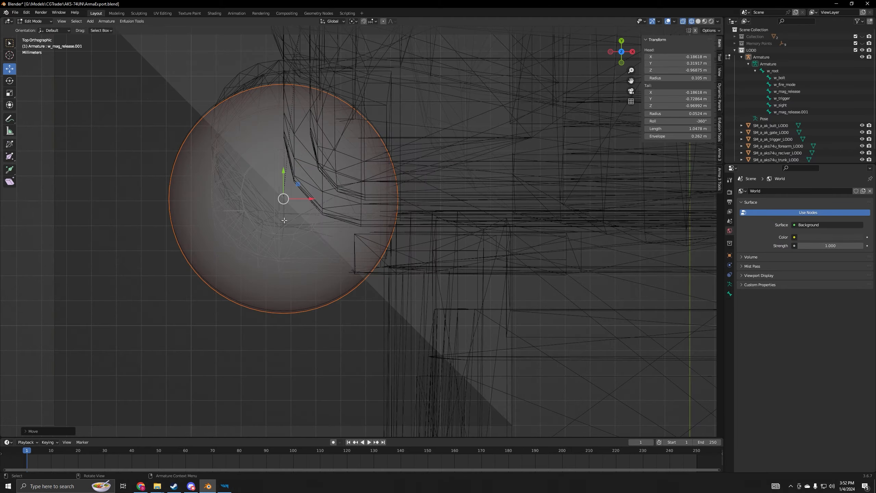
{"action": "left_click_drag", "start_coordinate": [298, 183], "coordinate": [301, 178]}
Raise the copied bone's lower joint to shorten the bone to about 0.4 m, roughly the hinge height.
{"action": "scroll", "coordinate": [310, 242], "scroll_direction": "down", "scroll_amount": 9}
{"action": "middle_click_drag", "start_coordinate": [336, 359], "coordinate": [410, 277]}
{"action": "scroll", "coordinate": [411, 278], "scroll_direction": "down", "scroll_amount": 5}
{"action": "scroll", "coordinate": [407, 293], "scroll_direction": "up", "scroll_amount": 2}
{"action": "left_click", "coordinate": [399, 341]}
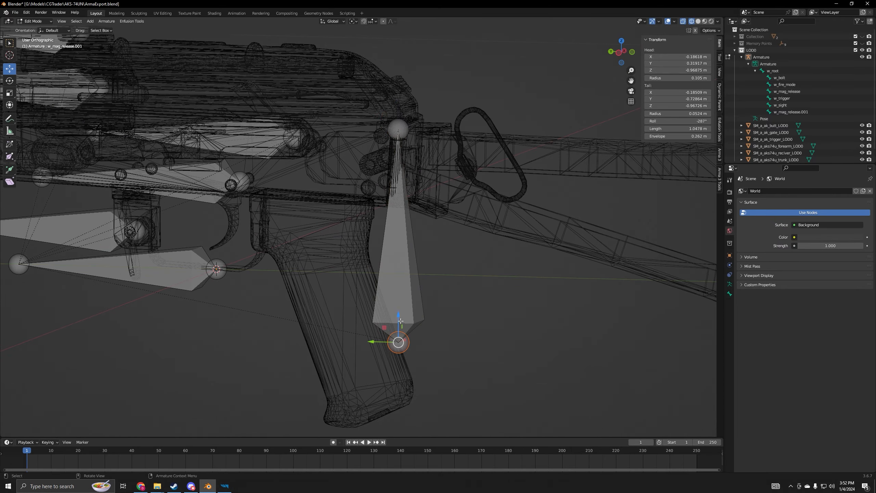
{"action": "left_click_drag", "start_coordinate": [401, 321], "coordinate": [402, 189]}
{"action": "scroll", "coordinate": [402, 191], "scroll_direction": "up", "scroll_amount": 5}
{"action": "middle_click_drag", "start_coordinate": [403, 192], "coordinate": [331, 343], "text": "shift"}
{"action": "scroll", "coordinate": [366, 359], "scroll_direction": "up", "scroll_amount": 5}
{"action": "middle_click_drag", "start_coordinate": [386, 370], "coordinate": [406, 306]}
{"action": "key", "text": "KP_5"}
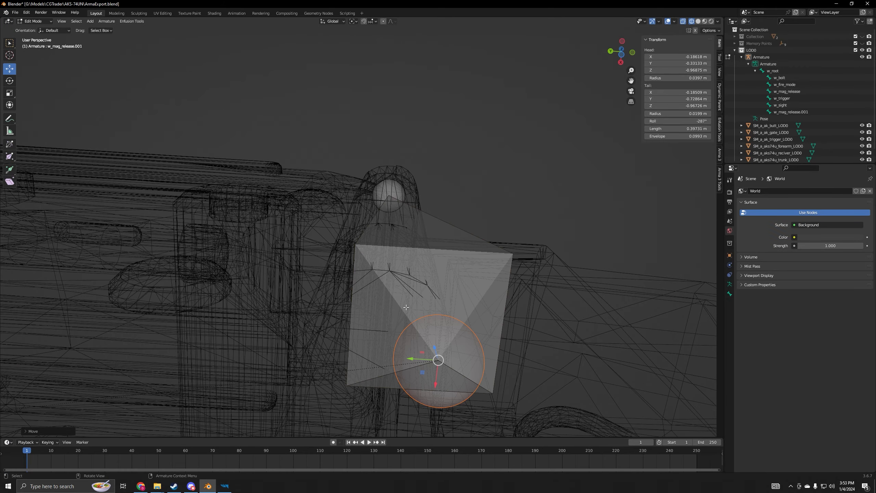
Nudge the copied bone's lower joint onto the hinge pin axis, at about X -0.188 m and Z -0.937 m.
{"action": "scroll", "coordinate": [406, 307], "scroll_direction": "down", "scroll_amount": 3}
{"action": "key", "text": "shift+z"}
{"action": "left_click_drag", "start_coordinate": [376, 302], "coordinate": [337, 301]}
{"action": "key", "text": "shift+z"}
{"action": "key", "text": "KP_5"}
{"action": "mouse_move", "coordinate": [395, 286]}
{"action": "middle_mouse_down"}
{"action": "mouse_move", "coordinate": [428, 274]}
{"action": "mouse_move", "coordinate": [466, 280]}
{"action": "middle_mouse_up"}
{"action": "scroll", "coordinate": [349, 330], "scroll_direction": "up", "scroll_amount": 3}
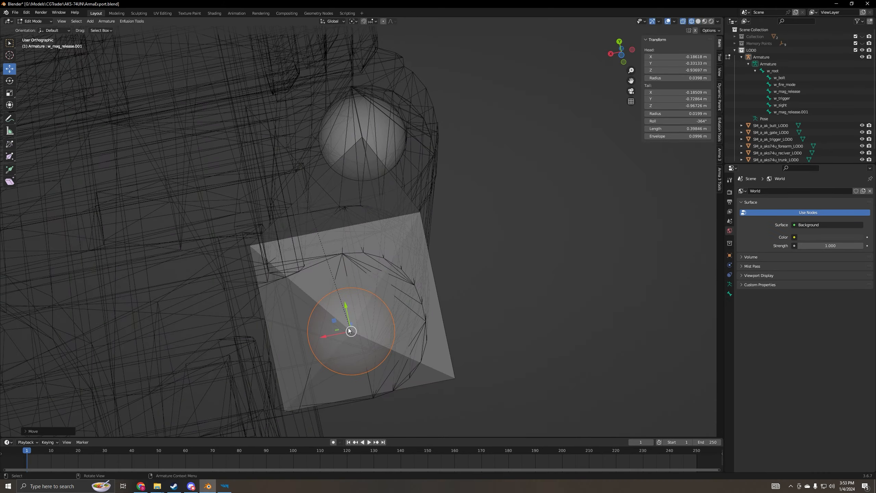
{"action": "middle_click_drag", "start_coordinate": [350, 331], "coordinate": [321, 307]}
{"action": "left_click_drag", "start_coordinate": [326, 265], "coordinate": [326, 233]}
{"action": "middle_click_drag", "start_coordinate": [425, 207], "coordinate": [389, 303]}
{"action": "scroll", "coordinate": [396, 297], "scroll_direction": "down", "scroll_amount": 7}
Rename the copied bone w_stock.
{"action": "double_click", "coordinate": [788, 107]}
{"action": "left_click_drag", "start_coordinate": [779, 106], "coordinate": [827, 112]}
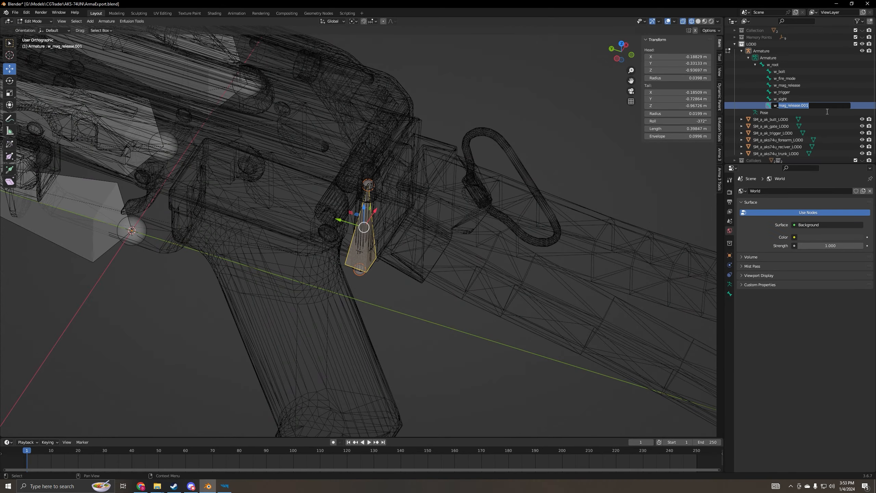
{"action": "type", "text": "stock"}
{"action": "key", "text": "Return"}
{"action": "scroll", "coordinate": [405, 354], "scroll_direction": "down", "scroll_amount": 3}
{"action": "middle_click_drag", "start_coordinate": [405, 354], "coordinate": [412, 296]}
{"action": "key", "text": "KP_5"}
{"action": "key", "text": "shift+z"}
{"action": "mouse_move", "coordinate": [402, 189]}
{"action": "middle_mouse_down"}
{"action": "mouse_move", "coordinate": [375, 236]}
{"action": "mouse_move", "coordinate": [431, 207]}
{"action": "middle_mouse_up"}
{"action": "scroll", "coordinate": [486, 345], "scroll_direction": "down", "scroll_amount": 2}
{"action": "mouse_move", "coordinate": [486, 345]}
{"action": "middle_mouse_down"}
{"action": "mouse_move", "coordinate": [311, 351]}
{"action": "mouse_move", "coordinate": [489, 342]}
{"action": "middle_mouse_up"}
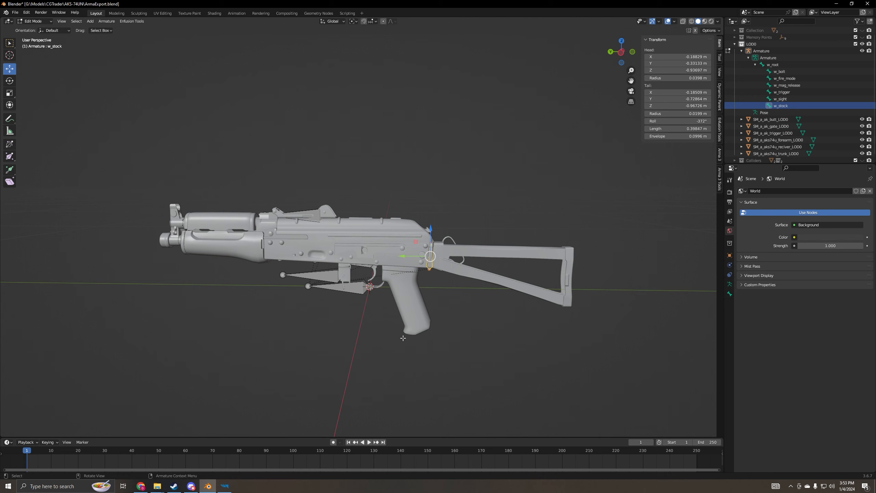
Switch to Enfusion Workbench, examine w_jiggle02 on the AK74's stock sling swivel with a test rotation, and return to Blender.
{"action": "left_click", "coordinate": [224, 486]}
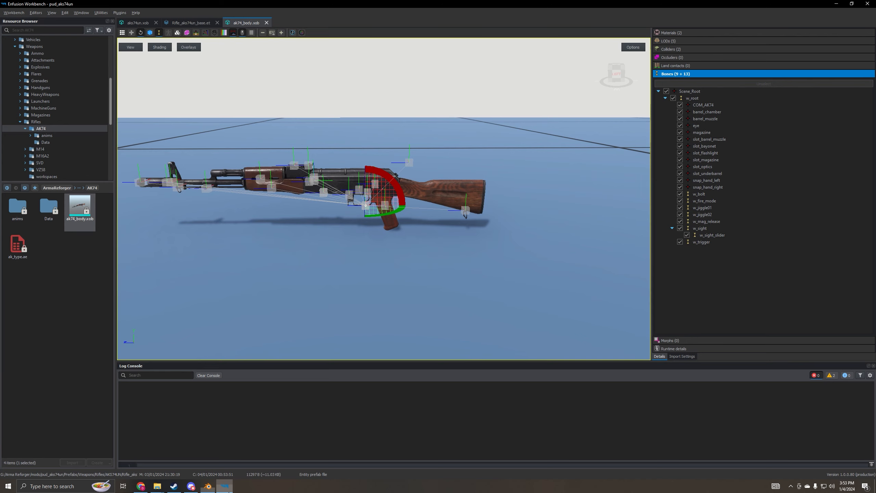
{"action": "scroll", "coordinate": [318, 228], "scroll_direction": "up", "scroll_amount": 5}
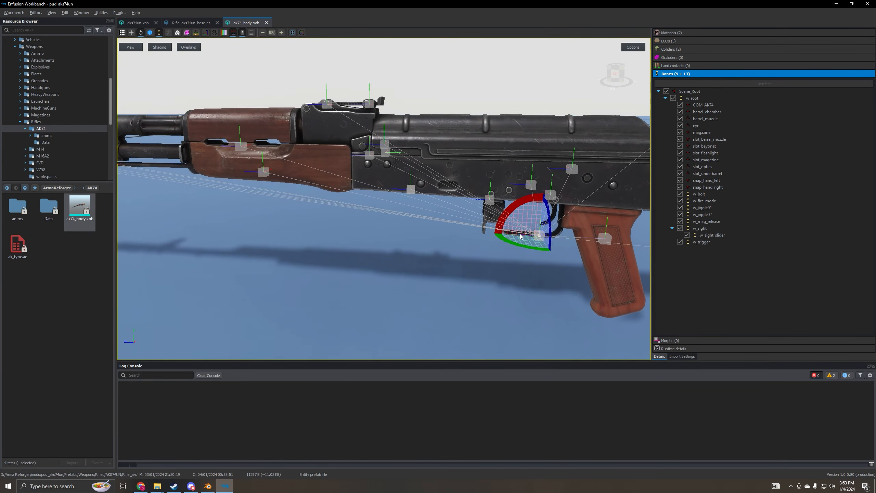
{"action": "left_click", "coordinate": [702, 214]}
{"action": "scroll", "coordinate": [481, 237], "scroll_direction": "down", "scroll_amount": 3}
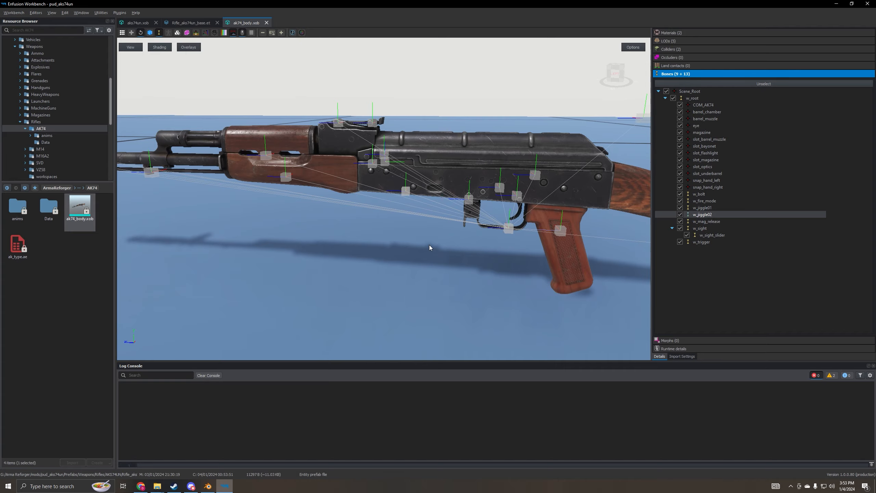
{"action": "scroll", "coordinate": [430, 244], "scroll_direction": "down", "scroll_amount": 2}
{"action": "middle_click_drag", "start_coordinate": [502, 249], "coordinate": [371, 262]}
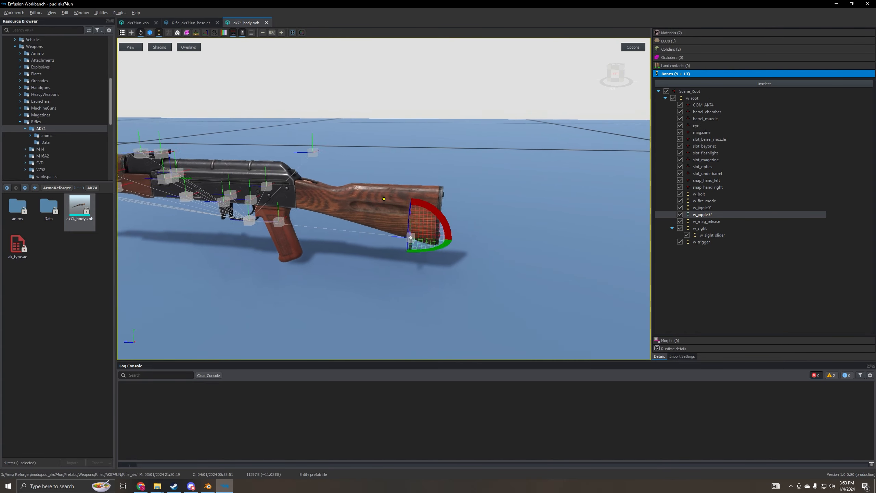
{"action": "scroll", "coordinate": [371, 279], "scroll_direction": "up", "scroll_amount": 5}
{"action": "right_click_drag", "start_coordinate": [372, 279], "coordinate": [366, 180]}
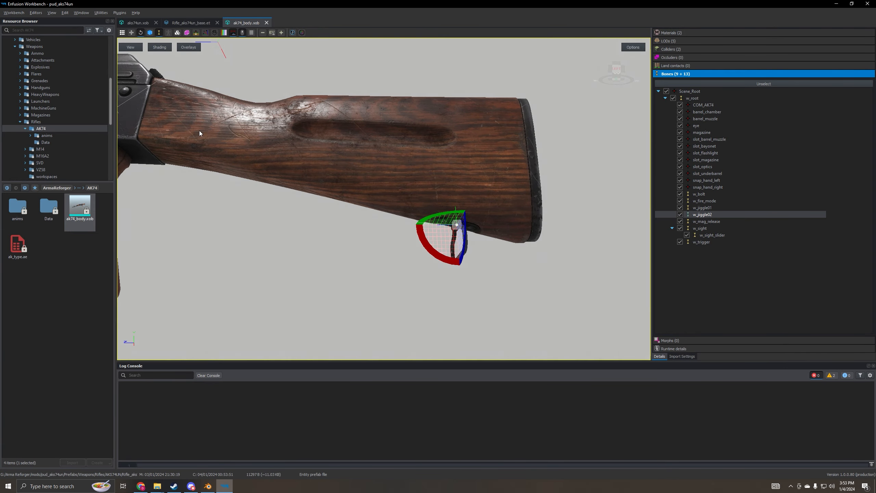
{"action": "left_click_drag", "start_coordinate": [426, 248], "coordinate": [450, 225]}
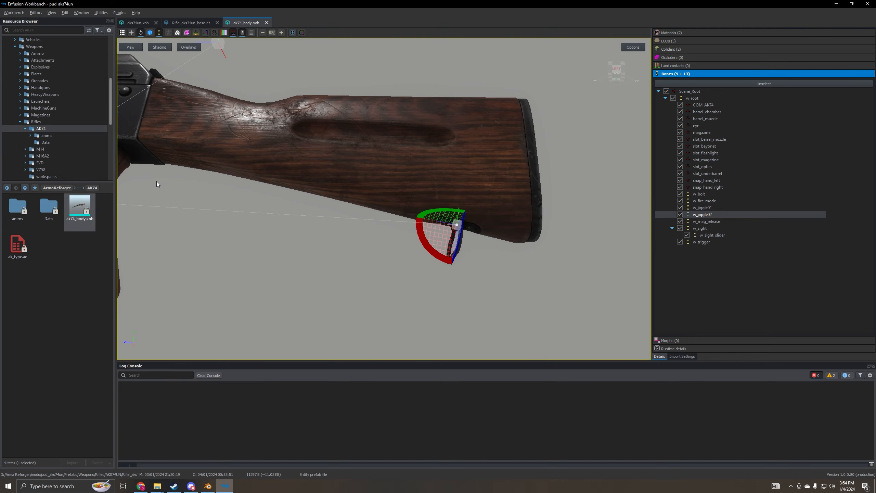
{"action": "left_click", "coordinate": [207, 487]}
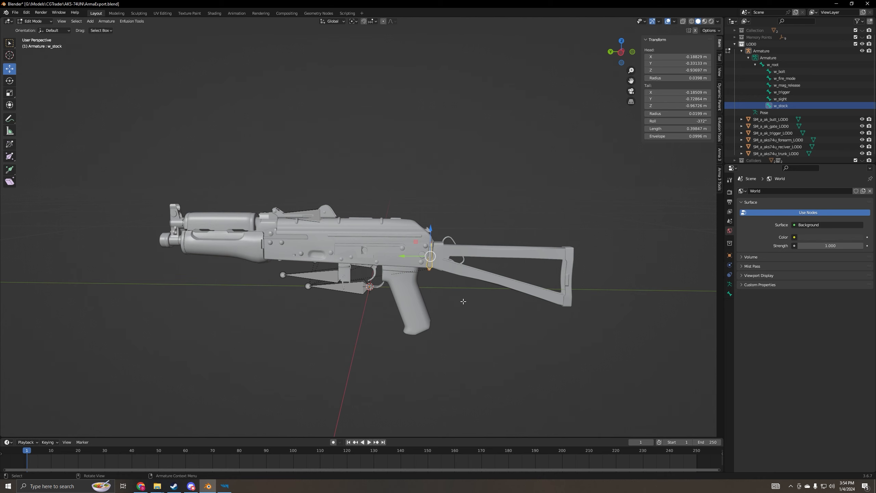
Leave armature editing for Object Mode and select the stock mesh SM_a_ak_butt_LOD0.
{"action": "middle_click_drag", "start_coordinate": [459, 302], "coordinate": [355, 331]}
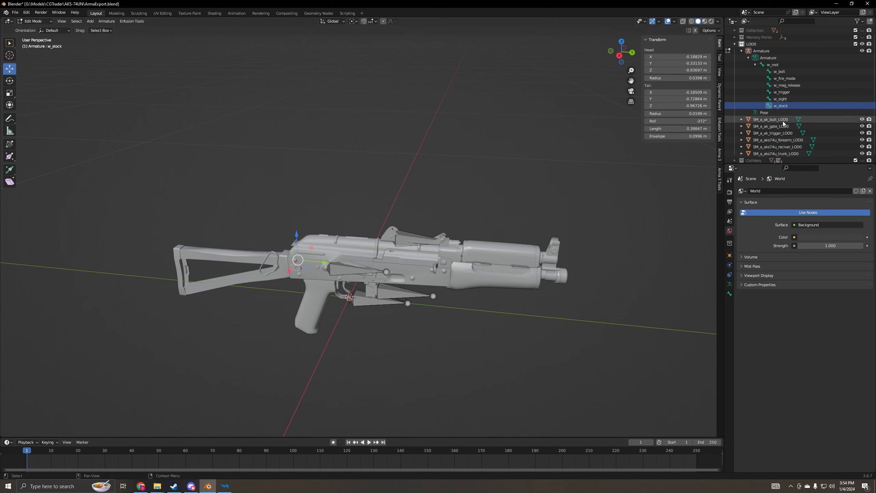
{"action": "left_click", "coordinate": [35, 21]}
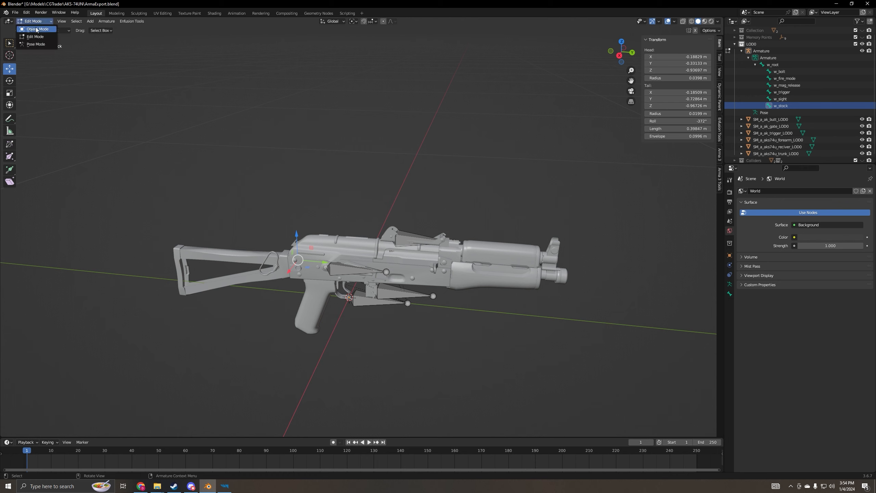
{"action": "left_click", "coordinate": [35, 30]}
{"action": "scroll", "coordinate": [775, 80], "scroll_direction": "up", "scroll_amount": 1}
{"action": "left_click", "coordinate": [770, 84]}
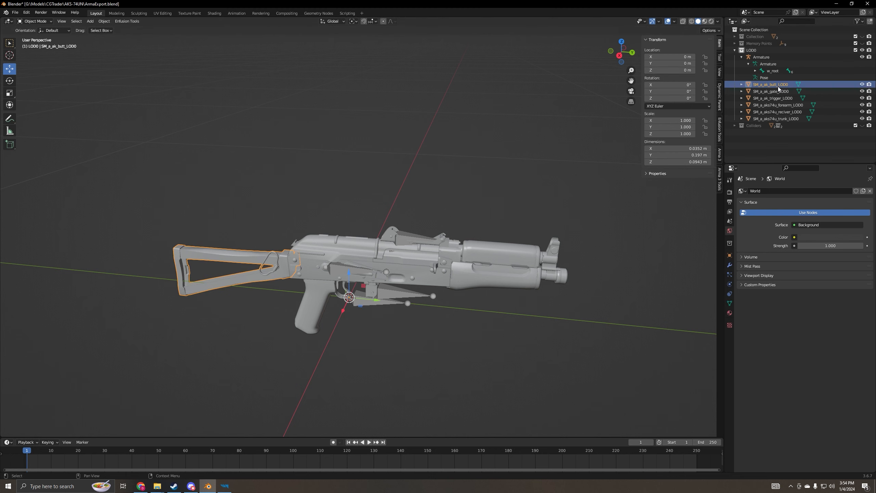
{"action": "middle_click_drag", "start_coordinate": [353, 338], "coordinate": [363, 321]}
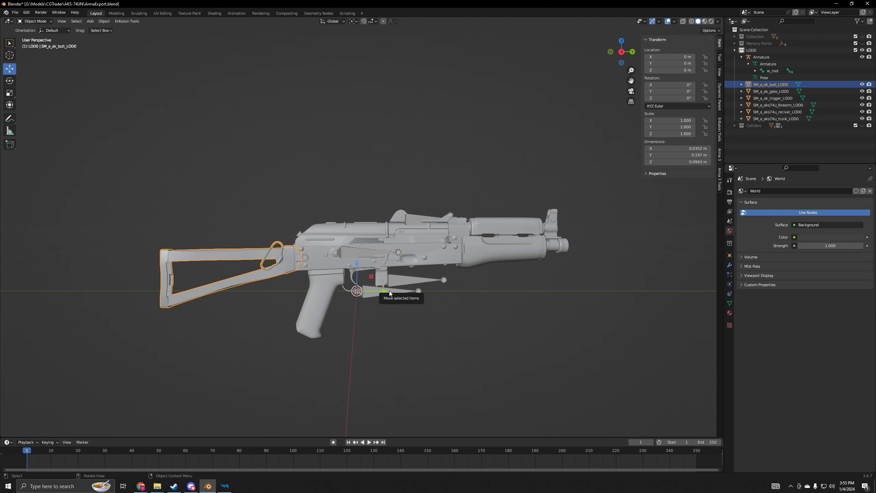
{"action": "middle_click_drag", "start_coordinate": [399, 303], "coordinate": [396, 322]}
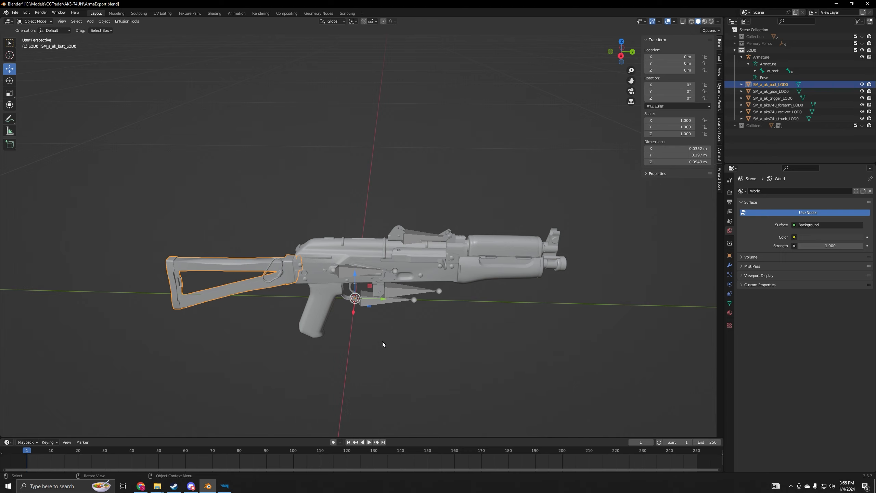
{"action": "middle_click_drag", "start_coordinate": [382, 341], "coordinate": [261, 327]}
{"action": "scroll", "coordinate": [261, 324], "scroll_direction": "up", "scroll_amount": 4}
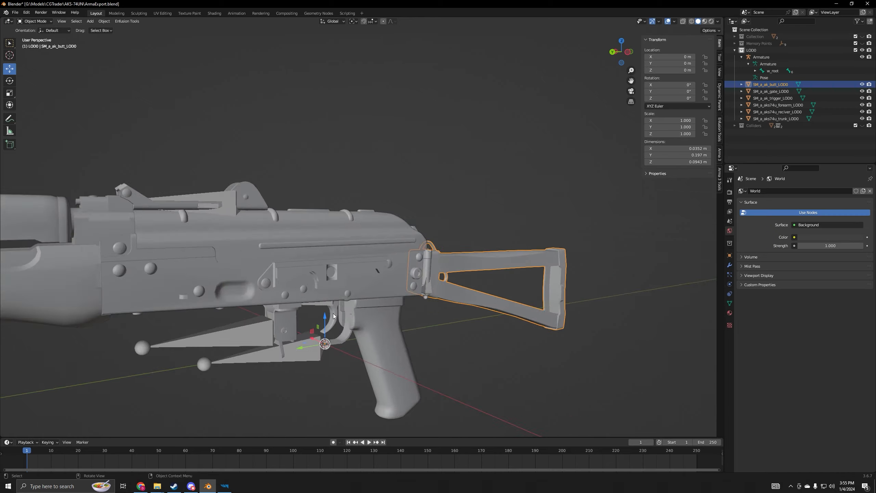
Put the stock mesh in Edit Mode and add a vertex group named w_stock to it.
{"action": "left_click", "coordinate": [729, 302]}
{"action": "left_click", "coordinate": [35, 21]}
{"action": "left_click", "coordinate": [36, 37]}
{"action": "left_click", "coordinate": [867, 212]}
{"action": "double_click", "coordinate": [762, 214]}
{"action": "type", "text": "w_stock"}
{"action": "left_click", "coordinate": [424, 140]}
Switch editing to SM_a_ak_gate_LOD0 and create a vertex group named w_bolt for its entire geometry.
{"action": "left_click", "coordinate": [727, 91]}
{"action": "scroll", "coordinate": [424, 192], "scroll_direction": "down", "scroll_amount": 5}
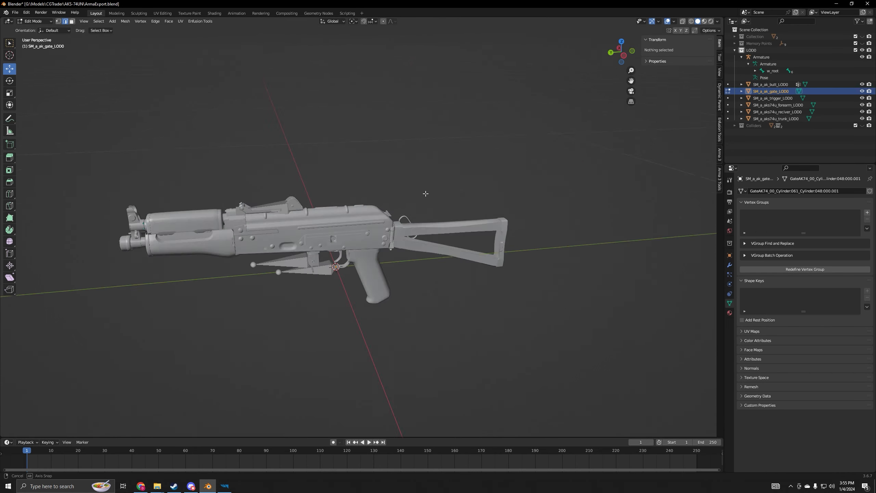
{"action": "key", "text": "a"}
{"action": "middle_click_drag", "start_coordinate": [424, 192], "coordinate": [262, 196]}
{"action": "scroll", "coordinate": [424, 207], "scroll_direction": "up", "scroll_amount": 5}
{"action": "left_click", "coordinate": [867, 212]}
{"action": "double_click", "coordinate": [758, 214]}
{"action": "type", "text": "w_bolt"}
{"action": "left_click", "coordinate": [852, 256]}
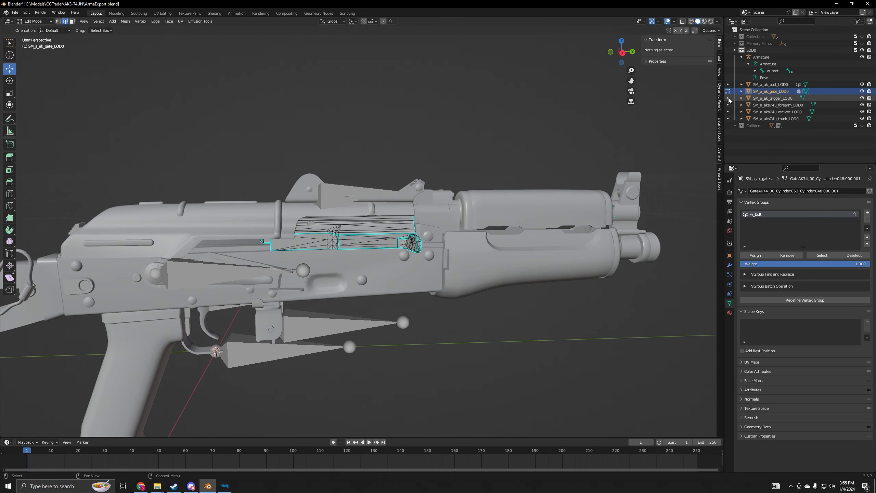
Switch editing to SM_a_ak_trigger_LOD0 and assign its entire geometry to a new vertex group named w_trigger.
{"action": "left_click", "coordinate": [728, 98]}
{"action": "key", "text": "a"}
{"action": "left_click", "coordinate": [866, 212]}
{"action": "double_click", "coordinate": [759, 214]}
{"action": "type", "text": "w_trigger"}
{"action": "left_click", "coordinate": [755, 255]}
{"action": "left_click", "coordinate": [852, 256]}
Switch editing to SM_a_aks74u_forearm_LOD0 and create a vertex group named w_root for its entire geometry.
{"action": "left_click", "coordinate": [727, 105]}
{"action": "scroll", "coordinate": [440, 145], "scroll_direction": "down", "scroll_amount": 3}
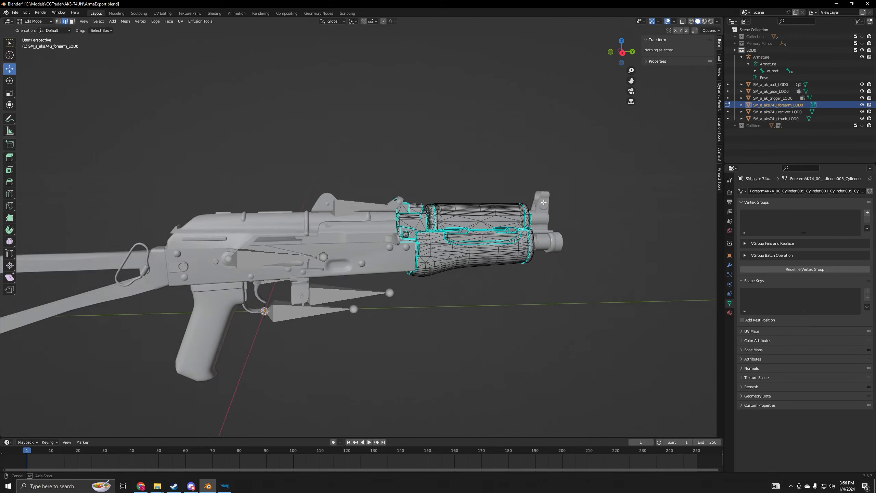
{"action": "key", "text": "a"}
{"action": "left_click", "coordinate": [867, 212]}
{"action": "double_click", "coordinate": [759, 214]}
{"action": "type", "text": "w_root"}
{"action": "left_click", "coordinate": [853, 256]}
Switch editing to SM_a_aks74u_reciver_LOD0, select the linked faces of the rear sight leaf and hide the armature.
{"action": "left_click", "coordinate": [727, 111]}
{"action": "middle_click_drag", "start_coordinate": [292, 244], "coordinate": [373, 273]}
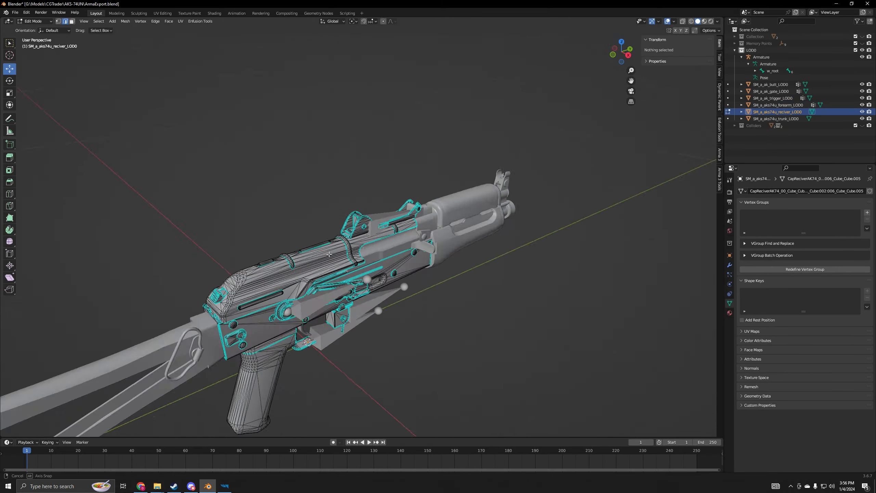
{"action": "scroll", "coordinate": [376, 238], "scroll_direction": "up", "scroll_amount": 6}
{"action": "key", "text": "3"}
{"action": "left_click", "coordinate": [376, 217]}
{"action": "key", "text": "ctrl+l"}
{"action": "left_click", "coordinate": [862, 57]}
Try moving the selected rear sight leaf to check the selection, and undo the move.
{"action": "left_click_drag", "start_coordinate": [191, 217], "coordinate": [193, 166]}
{"action": "middle_click_drag", "start_coordinate": [311, 166], "coordinate": [396, 166]}
{"action": "key", "text": "ctrl+z"}
{"action": "left_click", "coordinate": [9, 80]}
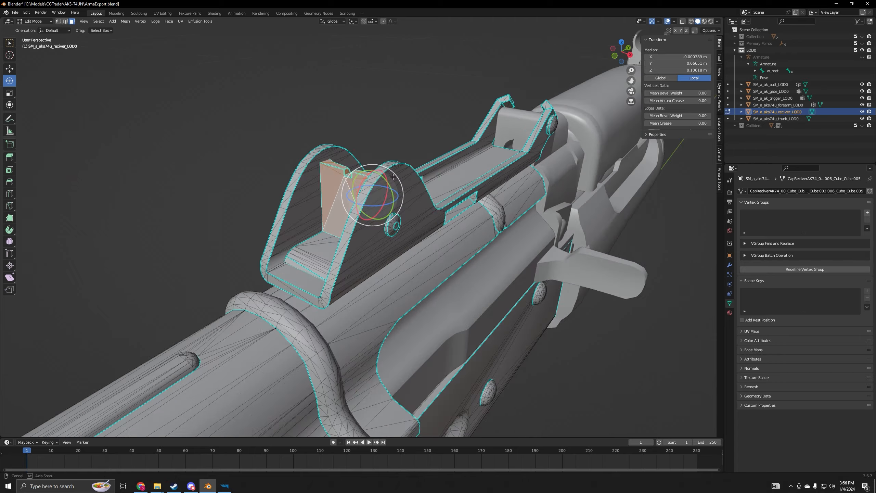
Assign the selected rear sight leaf to a new vertex group named w_sight and clear the selection.
{"action": "left_click", "coordinate": [867, 212]}
{"action": "double_click", "coordinate": [759, 214]}
{"action": "type", "text": "w_sight"}
{"action": "left_click", "coordinate": [755, 255]}
{"action": "left_click", "coordinate": [853, 255]}
Select the receiver's linked fire selector lever geometry and assign it to a new vertex group named w_fire_mode.
{"action": "middle_click_drag", "start_coordinate": [431, 269], "coordinate": [348, 207]}
{"action": "left_click", "coordinate": [357, 304]}
{"action": "key", "text": "ctrl+l"}
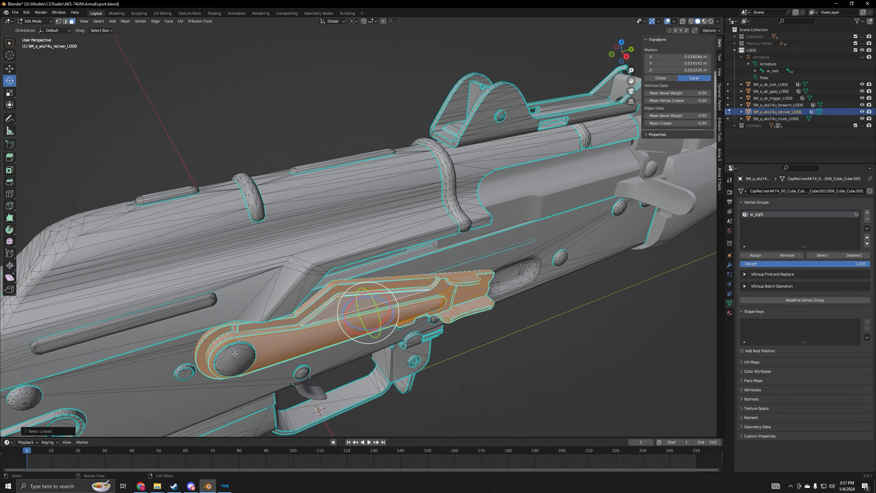
{"action": "left_click_drag", "start_coordinate": [350, 255], "coordinate": [336, 205]}
{"action": "key", "text": "ctrl+z"}
{"action": "left_click", "coordinate": [867, 212]}
{"action": "double_click", "coordinate": [760, 221]}
{"action": "type", "text": "w_fire_mode"}
{"action": "left_click", "coordinate": [755, 255]}
{"action": "left_click", "coordinate": [822, 255]}
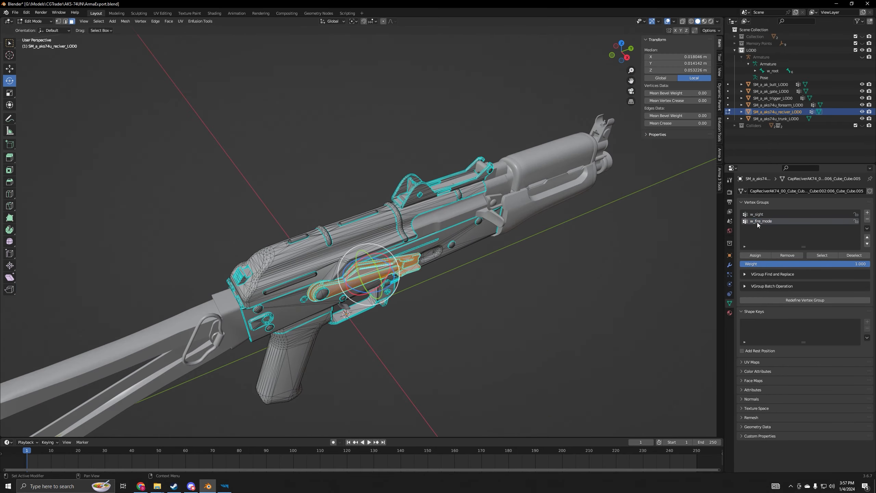
Select the geometry of the w_fire_mode and w_sight vertex groups together on the receiver.
{"action": "left_click", "coordinate": [757, 215]}
{"action": "scroll", "coordinate": [319, 254], "scroll_direction": "up", "scroll_amount": 4}
{"action": "left_click", "coordinate": [292, 283]}
{"action": "key", "text": "ctrl+l"}
{"action": "left_click", "coordinate": [761, 221]}
{"action": "left_click", "coordinate": [822, 255]}
{"action": "left_click", "coordinate": [757, 214]}
{"action": "left_click", "coordinate": [821, 256]}
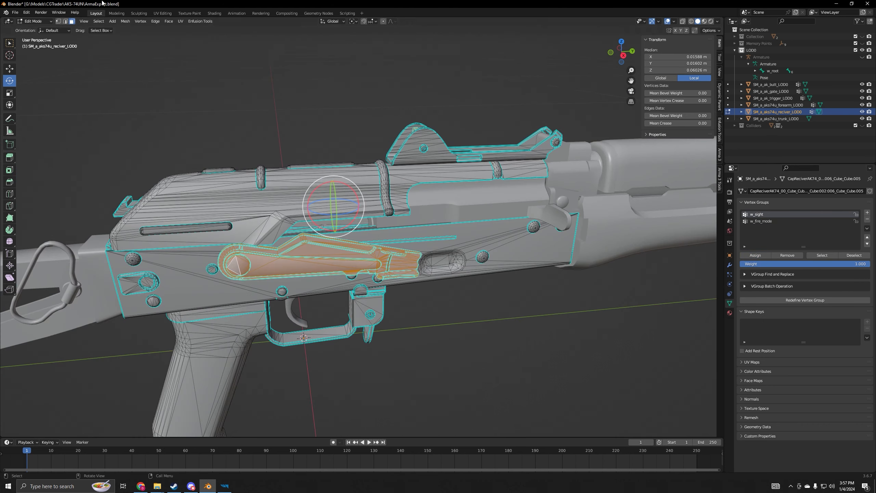
Invert the receiver selection and create a vertex group named w_root for the remaining geometry.
{"action": "left_click", "coordinate": [98, 22]}
{"action": "left_click", "coordinate": [100, 44]}
{"action": "left_click", "coordinate": [867, 212]}
{"action": "double_click", "coordinate": [759, 229]}
{"action": "type", "text": "w_root"}
{"action": "left_click", "coordinate": [853, 255]}
Switch editing to SM_a_aks74u_trunk_LOD0, create a w_root vertex group for its geometry, and return to Object Mode.
{"action": "left_click", "coordinate": [729, 120]}
{"action": "scroll", "coordinate": [413, 259], "scroll_direction": "down", "scroll_amount": 5}
{"action": "left_click", "coordinate": [867, 212]}
{"action": "double_click", "coordinate": [759, 214]}
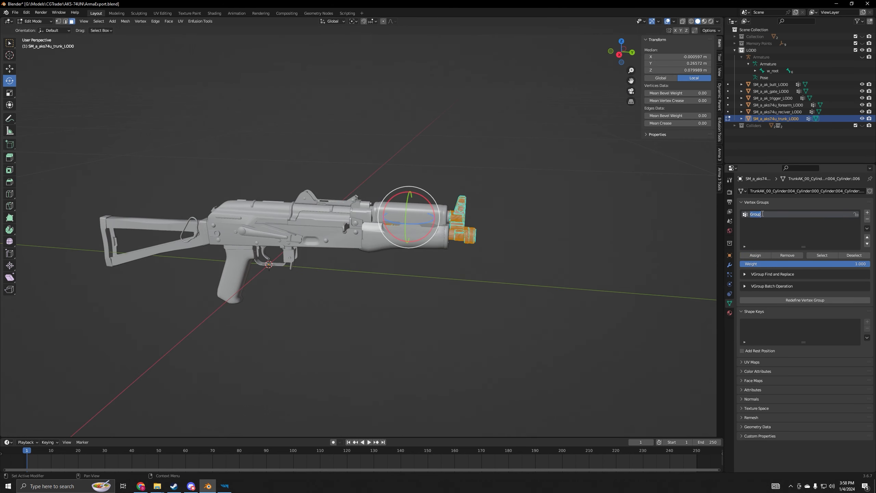
{"action": "type", "text": "w_root"}
{"action": "left_click", "coordinate": [853, 255]}
{"action": "key", "text": "Tab"}
{"action": "middle_click_drag", "start_coordinate": [455, 352], "coordinate": [503, 351]}
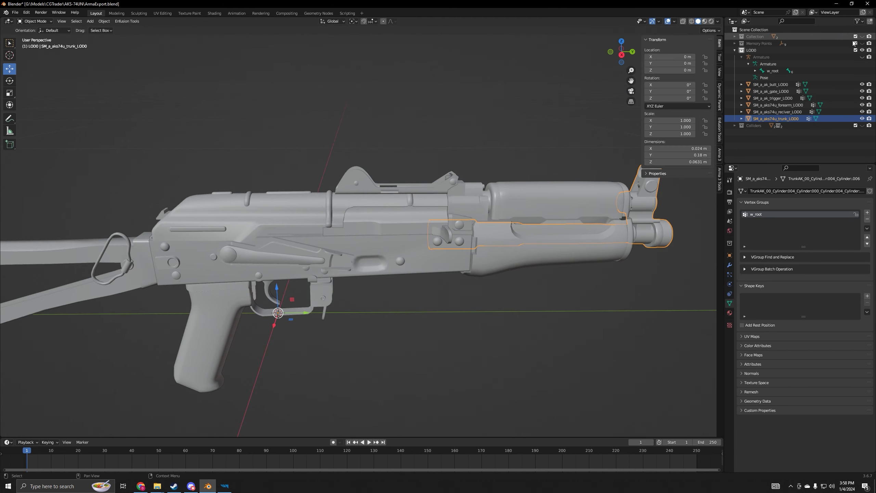
Show the armature again and parent all six LOD0 meshes to it using Armature Deform With Empty Groups.
{"action": "left_click", "coordinate": [862, 57]}
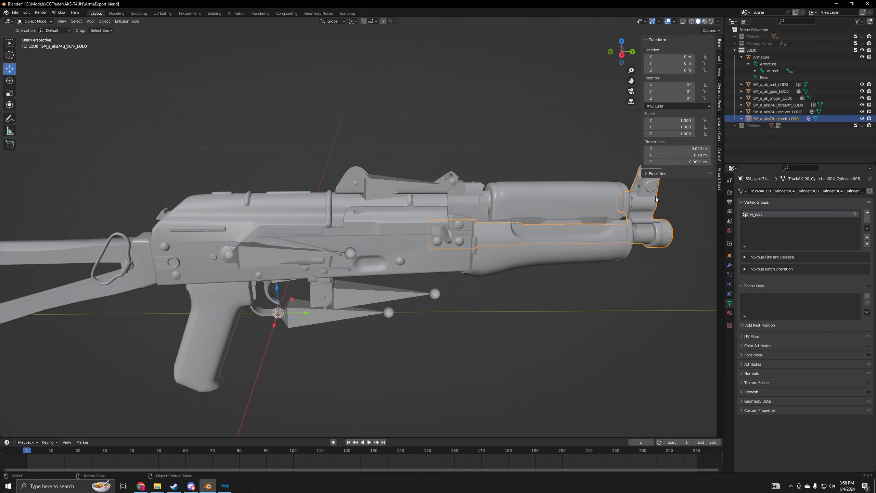
{"action": "scroll", "coordinate": [536, 259], "scroll_direction": "down", "scroll_amount": 3}
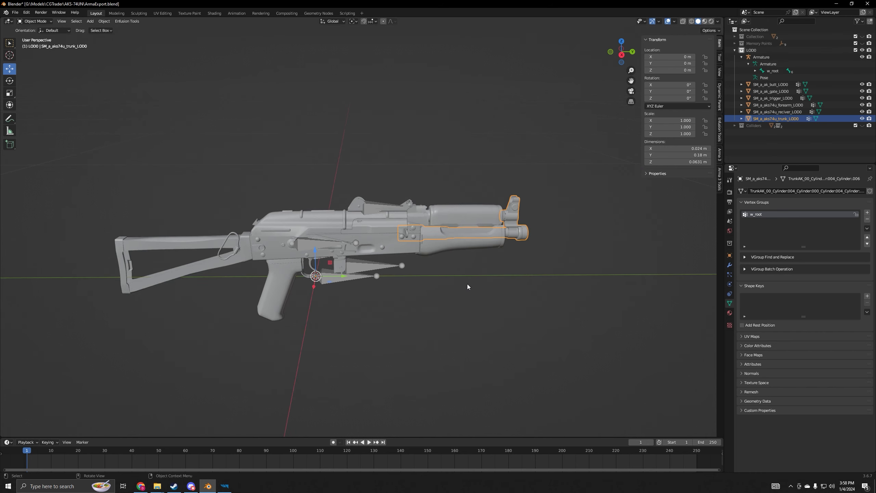
{"action": "middle_click_drag", "start_coordinate": [462, 285], "coordinate": [468, 275]}
{"action": "scroll", "coordinate": [461, 279], "scroll_direction": "up", "scroll_amount": 2}
{"action": "scroll", "coordinate": [462, 278], "scroll_direction": "down", "scroll_amount": 1}
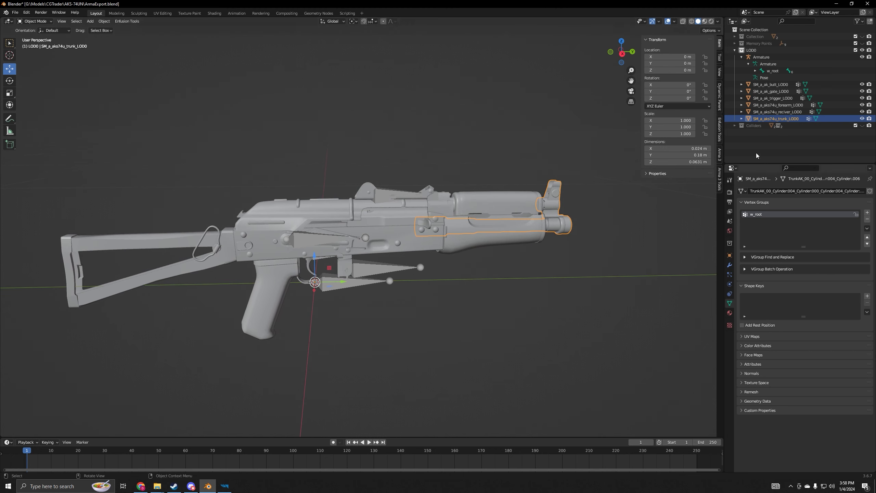
{"action": "left_click", "coordinate": [769, 86]}
{"action": "left_click", "coordinate": [775, 119], "text": "shift"}
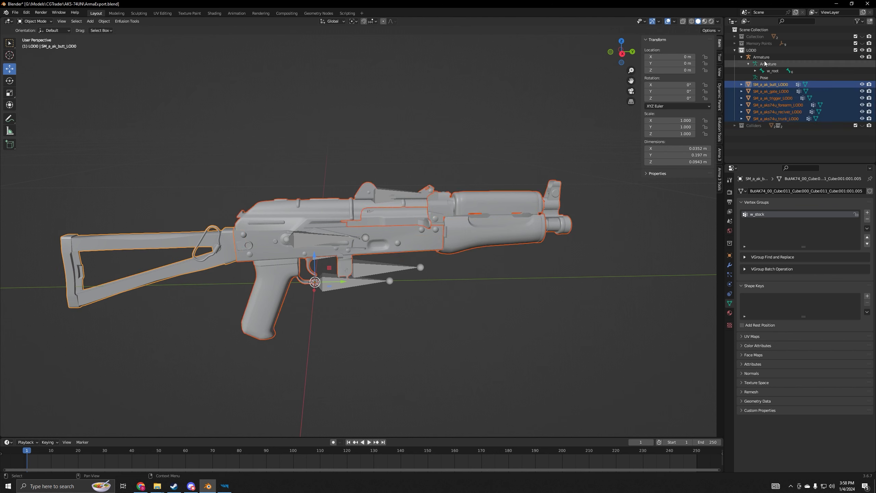
{"action": "left_click", "coordinate": [352, 284], "text": "shift"}
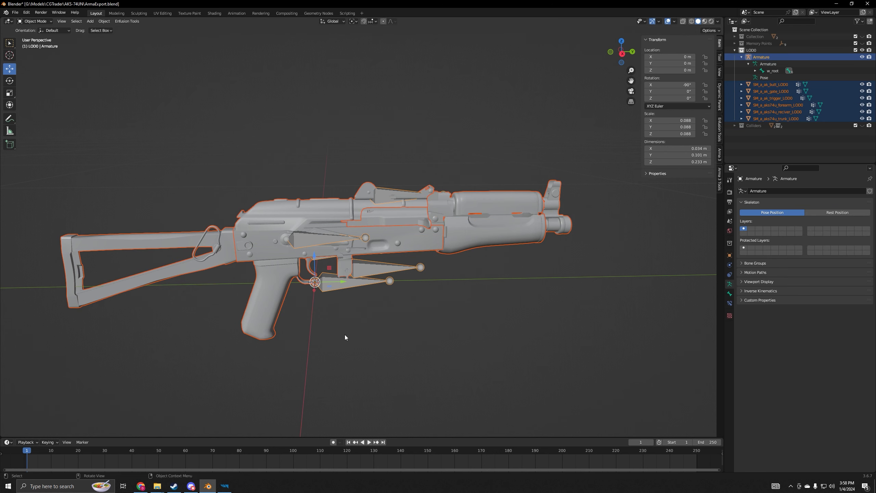
{"action": "key", "text": "ctrl+p"}
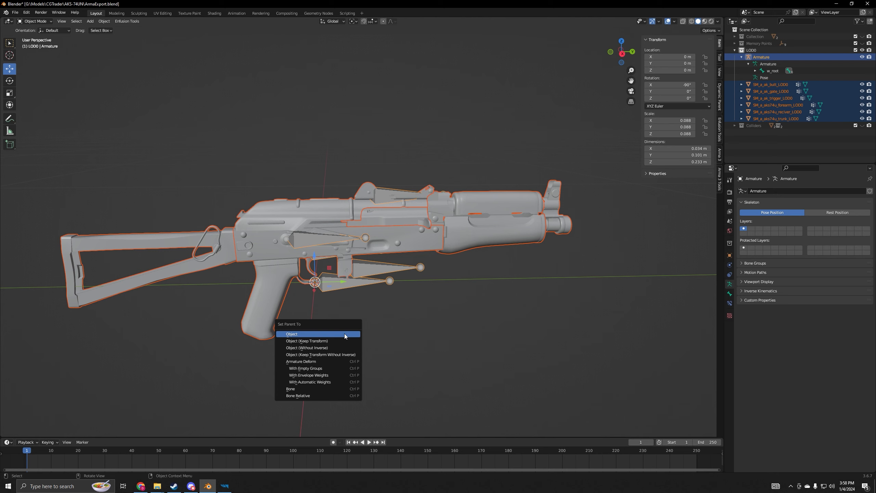
{"action": "left_click", "coordinate": [315, 368]}
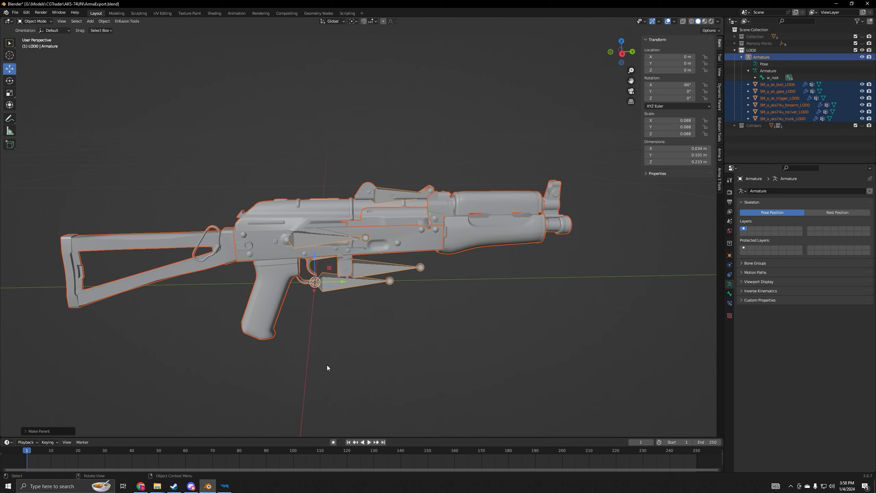
Select the armature on its own, switch it to Pose Mode, and ready the w_fire_mode bone for rotation.
{"action": "left_click", "coordinate": [757, 57]}
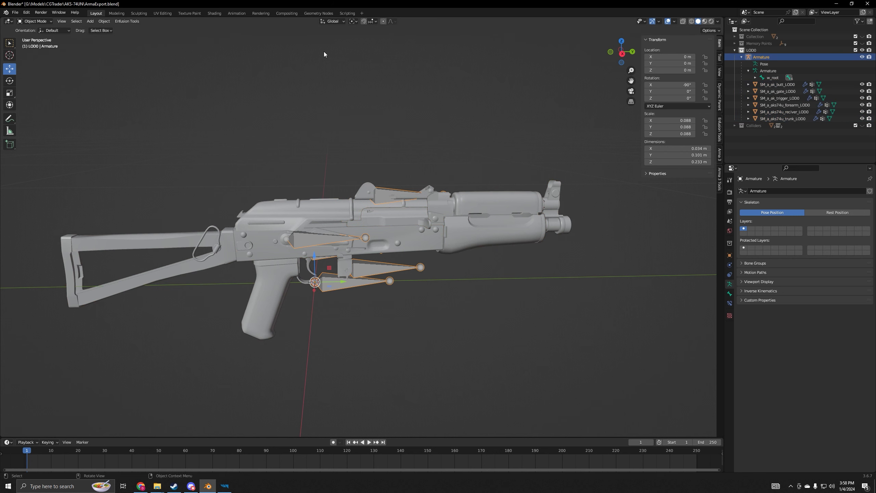
{"action": "left_click", "coordinate": [38, 22]}
{"action": "left_click", "coordinate": [35, 45]}
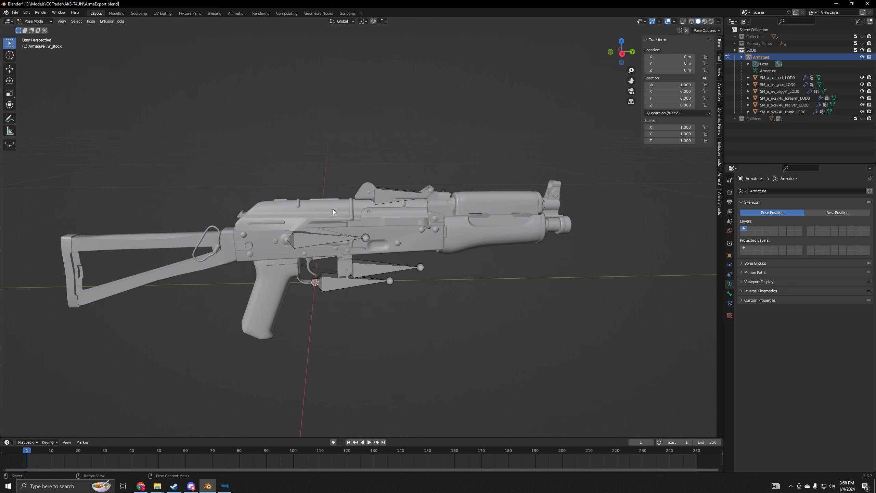
{"action": "left_click", "coordinate": [314, 243]}
{"action": "left_click", "coordinate": [9, 81]}
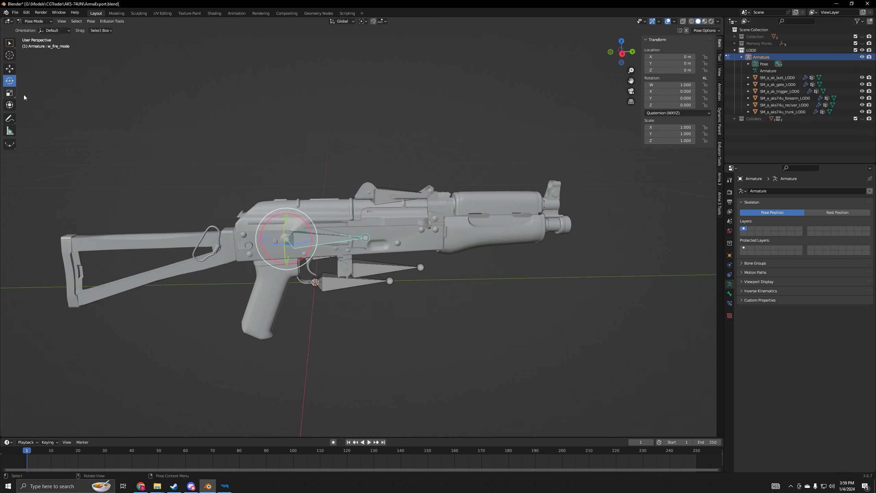
Test the fire selector's movement by rotating the w_fire_mode bone, and undo each test rotation.
{"action": "left_click_drag", "start_coordinate": [303, 218], "coordinate": [317, 236]}
{"action": "scroll", "coordinate": [318, 236], "scroll_direction": "up", "scroll_amount": 2}
{"action": "middle_click_drag", "start_coordinate": [317, 234], "coordinate": [452, 248], "text": "shift"}
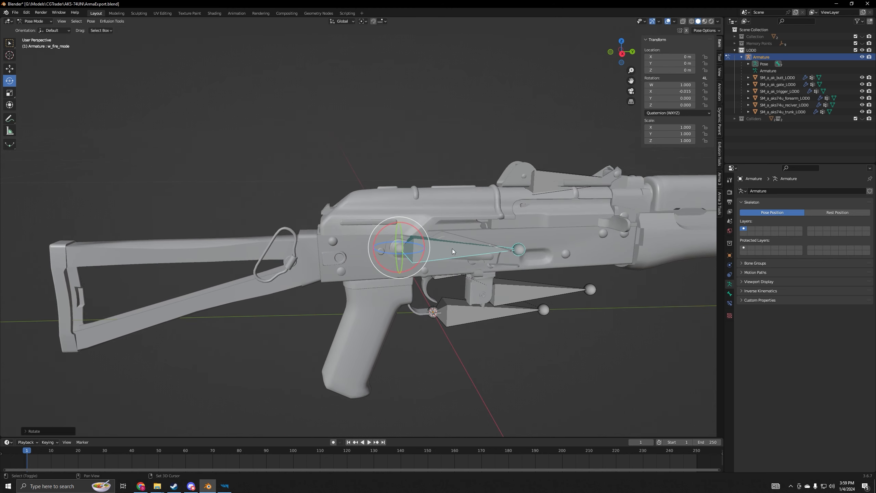
{"action": "scroll", "coordinate": [452, 248], "scroll_direction": "up", "scroll_amount": 4}
{"action": "key", "text": "ctrl+z"}
{"action": "middle_click_drag", "start_coordinate": [517, 262], "coordinate": [447, 254], "text": "shift"}
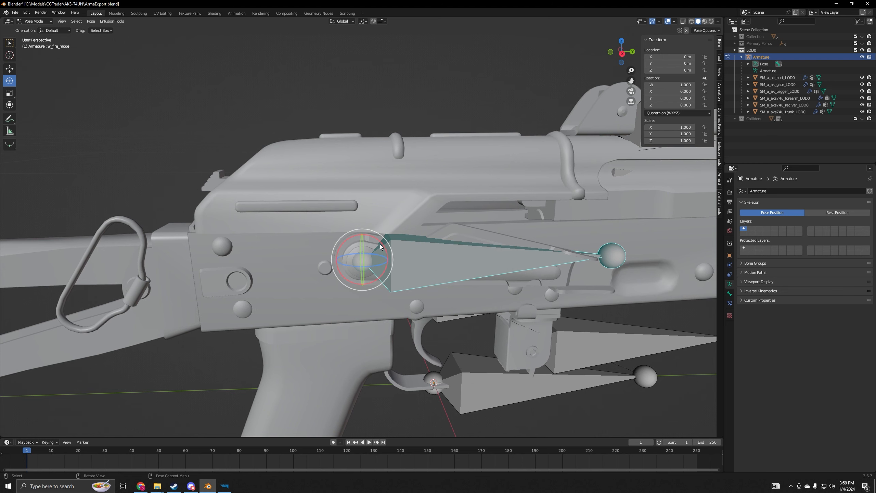
{"action": "left_click_drag", "start_coordinate": [383, 245], "coordinate": [398, 237]}
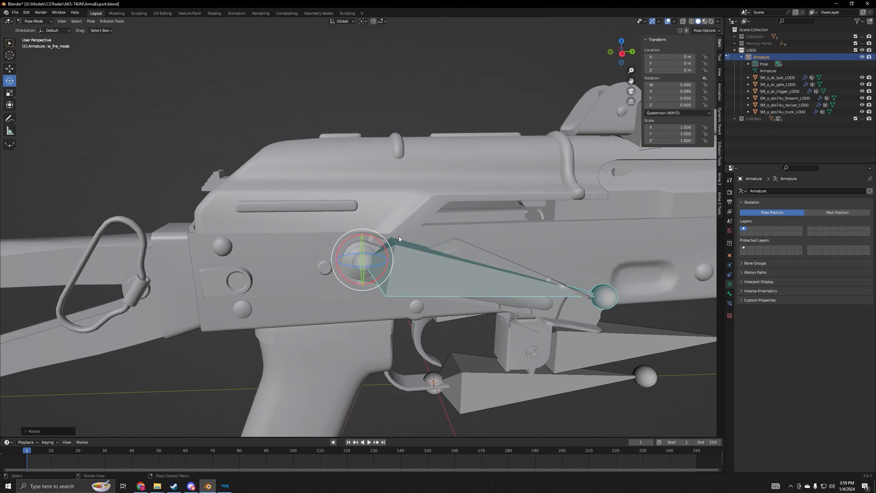
{"action": "key", "text": "ctrl+z"}
Test the w_mag_release bone with a rotation, undo it, and return to Object Mode.
{"action": "middle_click_drag", "start_coordinate": [531, 248], "coordinate": [379, 237]}
{"action": "scroll", "coordinate": [495, 242], "scroll_direction": "down", "scroll_amount": 3}
{"action": "scroll", "coordinate": [413, 213], "scroll_direction": "up", "scroll_amount": 3}
{"action": "scroll", "coordinate": [413, 213], "scroll_direction": "down", "scroll_amount": 3}
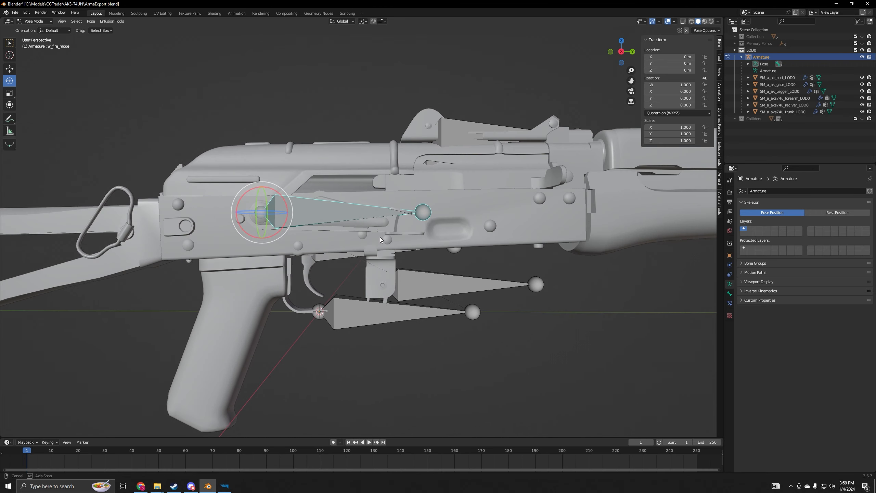
{"action": "left_click", "coordinate": [445, 281]}
{"action": "mouse_move", "coordinate": [400, 268]}
{"action": "left_mouse_down"}
{"action": "mouse_move", "coordinate": [405, 298]}
{"action": "mouse_move", "coordinate": [390, 262]}
{"action": "left_mouse_up"}
{"action": "key", "text": "ctrl+z"}
{"action": "scroll", "coordinate": [438, 289], "scroll_direction": "up", "scroll_amount": 4}
{"action": "scroll", "coordinate": [438, 290], "scroll_direction": "up", "scroll_amount": 2}
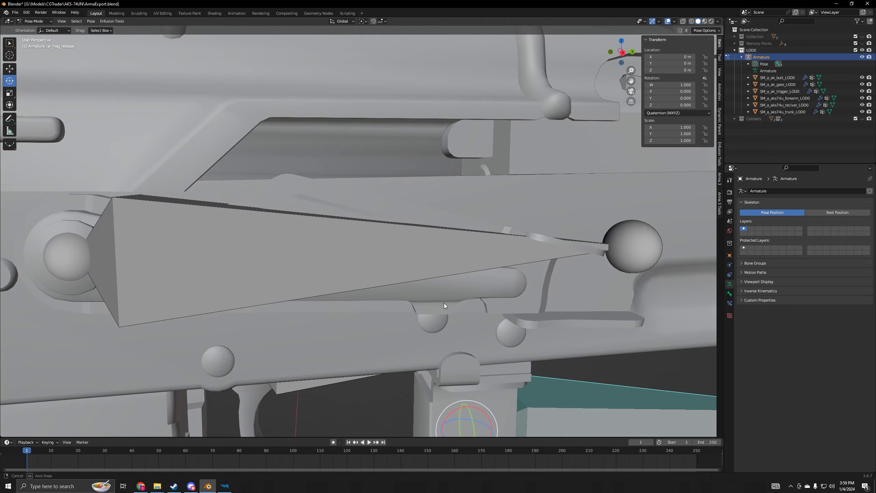
{"action": "scroll", "coordinate": [430, 292], "scroll_direction": "down", "scroll_amount": 5}
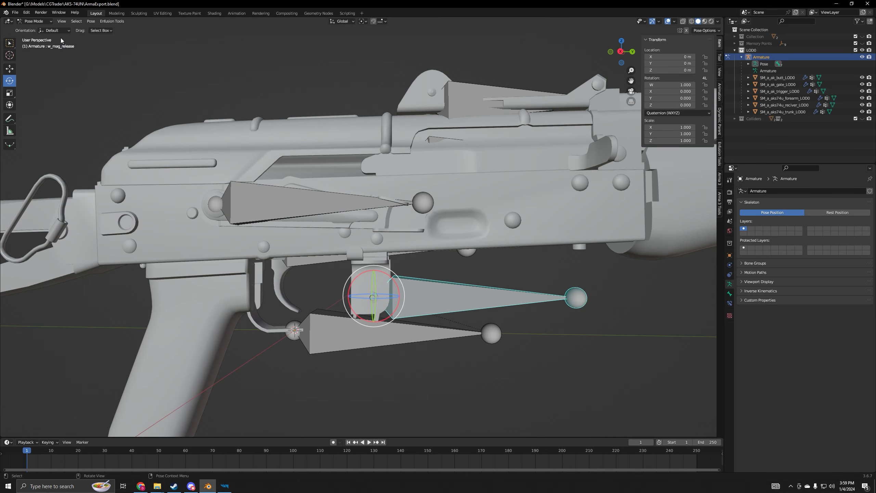
{"action": "left_click", "coordinate": [49, 21]}
{"action": "left_click", "coordinate": [38, 29]}
Select the SM_a_aks74u_reciver_LOD0 mesh under the armature and enter Edit Mode on it.
{"action": "scroll", "coordinate": [337, 230], "scroll_direction": "down", "scroll_amount": 3}
{"action": "scroll", "coordinate": [337, 229], "scroll_direction": "up", "scroll_amount": 2}
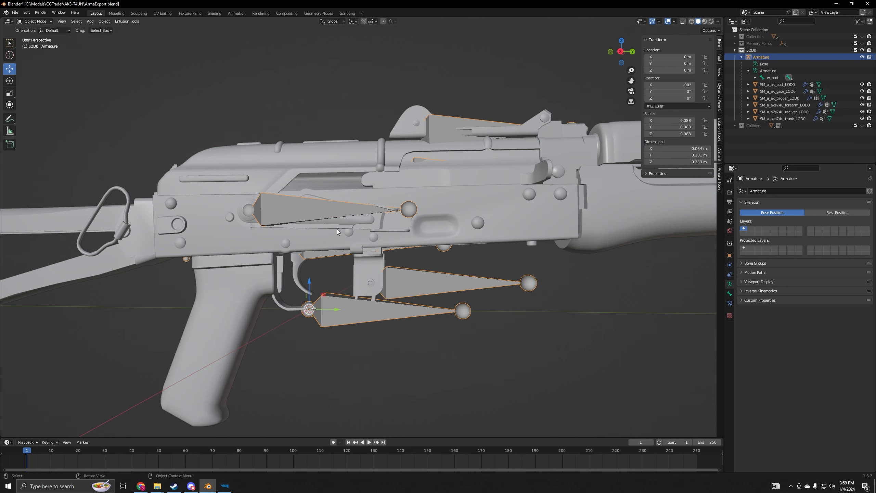
{"action": "middle_click_drag", "start_coordinate": [336, 229], "coordinate": [480, 283]}
{"action": "scroll", "coordinate": [390, 235], "scroll_direction": "up", "scroll_amount": 4}
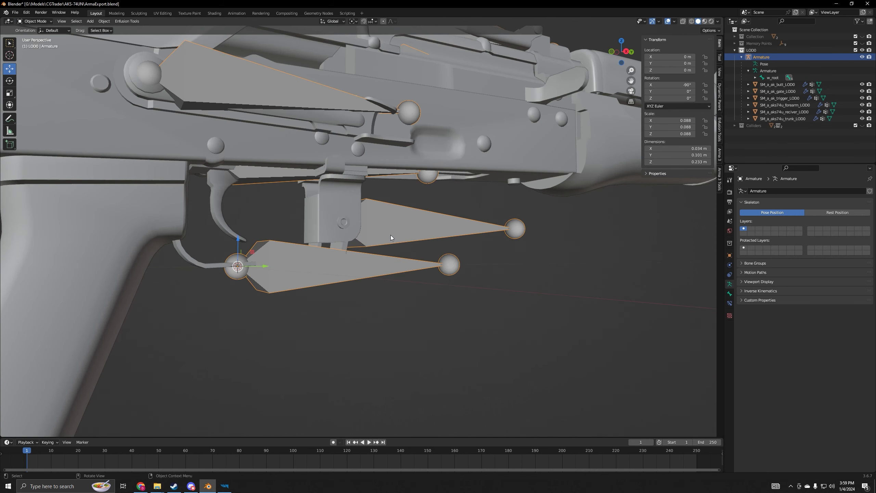
{"action": "left_click", "coordinate": [345, 247]}
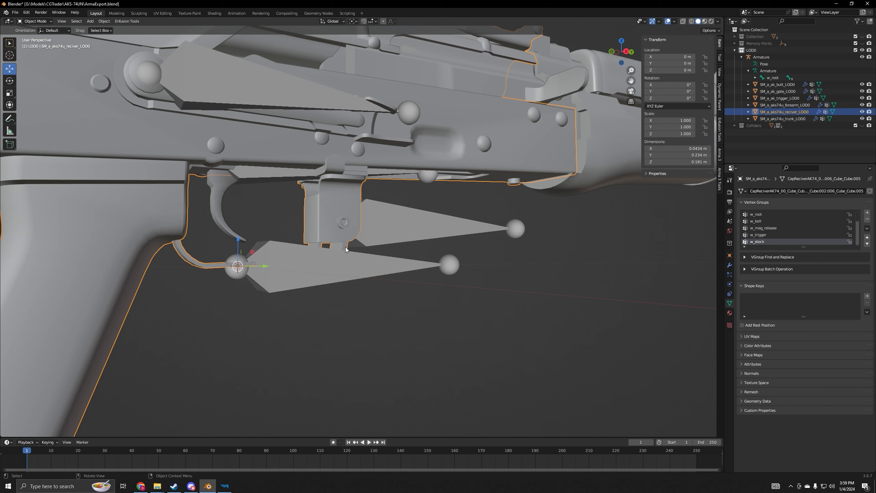
{"action": "mouse_move", "coordinate": [340, 249]}
{"action": "middle_mouse_down"}
{"action": "mouse_move", "coordinate": [328, 257]}
{"action": "mouse_move", "coordinate": [345, 255]}
{"action": "middle_mouse_up"}
{"action": "scroll", "coordinate": [328, 257], "scroll_direction": "down", "scroll_amount": 3}
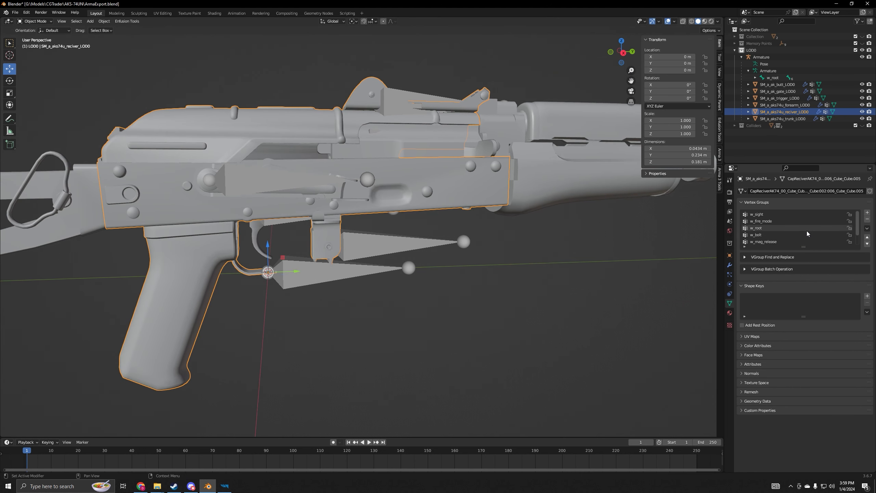
{"action": "left_click", "coordinate": [41, 21]}
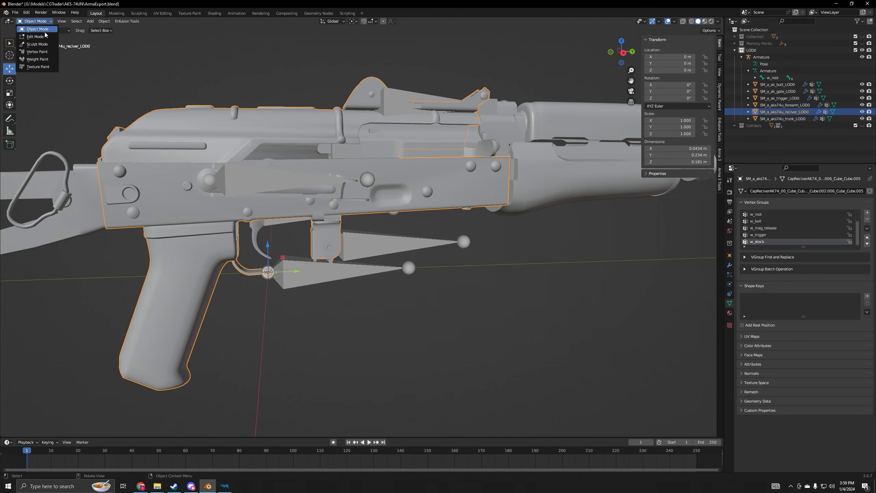
{"action": "left_click", "coordinate": [38, 36]}
Hide the armature and select the linked geometry of the magazine release lever behind the trigger guard.
{"action": "scroll", "coordinate": [385, 233], "scroll_direction": "up", "scroll_amount": 5}
{"action": "middle_click_drag", "start_coordinate": [377, 271], "coordinate": [479, 248]}
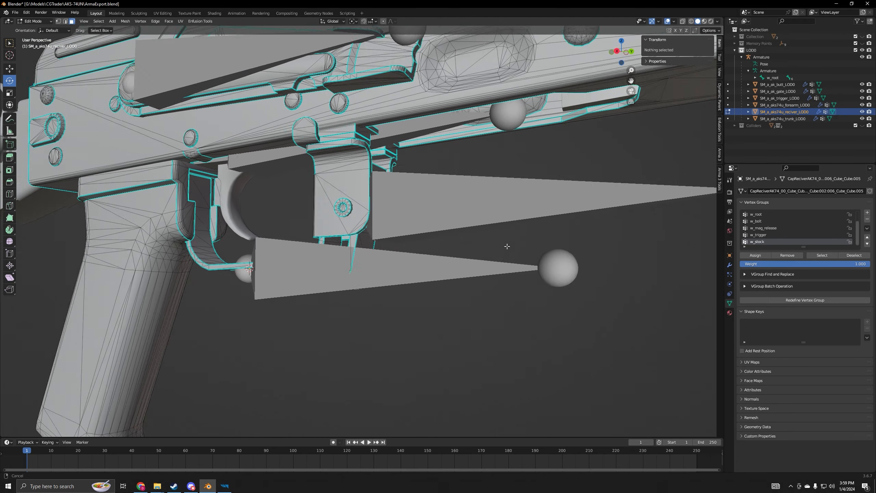
{"action": "scroll", "coordinate": [479, 248], "scroll_direction": "up", "scroll_amount": 3}
{"action": "scroll", "coordinate": [514, 200], "scroll_direction": "up", "scroll_amount": 2}
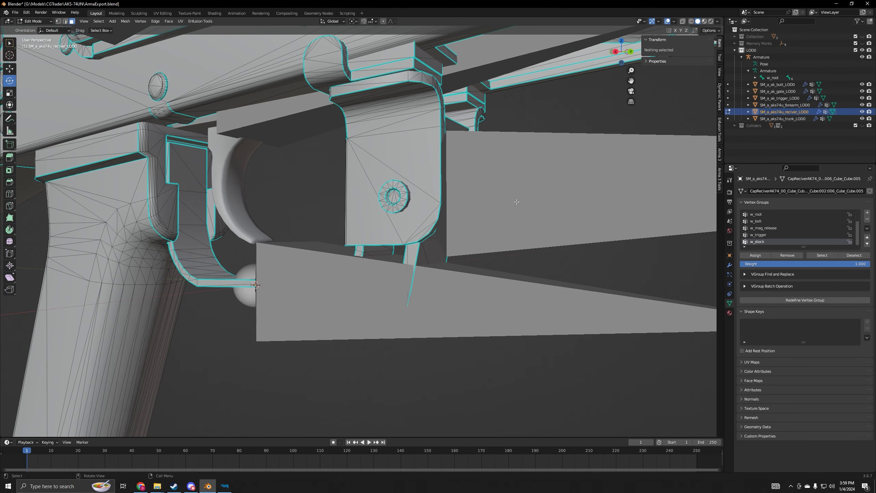
{"action": "left_click", "coordinate": [862, 56]}
{"action": "middle_click_drag", "start_coordinate": [498, 231], "coordinate": [424, 238]}
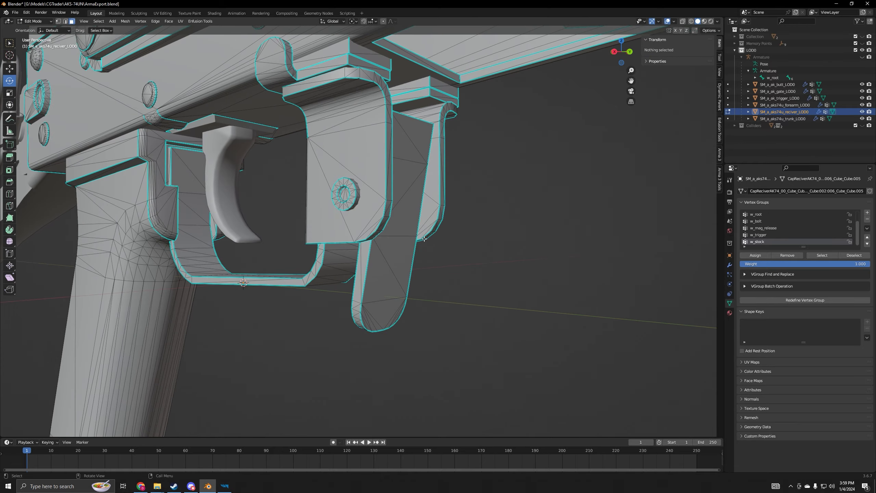
{"action": "left_click", "coordinate": [386, 281]}
{"action": "key", "text": "ctrl+l"}
{"action": "middle_click_drag", "start_coordinate": [385, 280], "coordinate": [412, 260]}
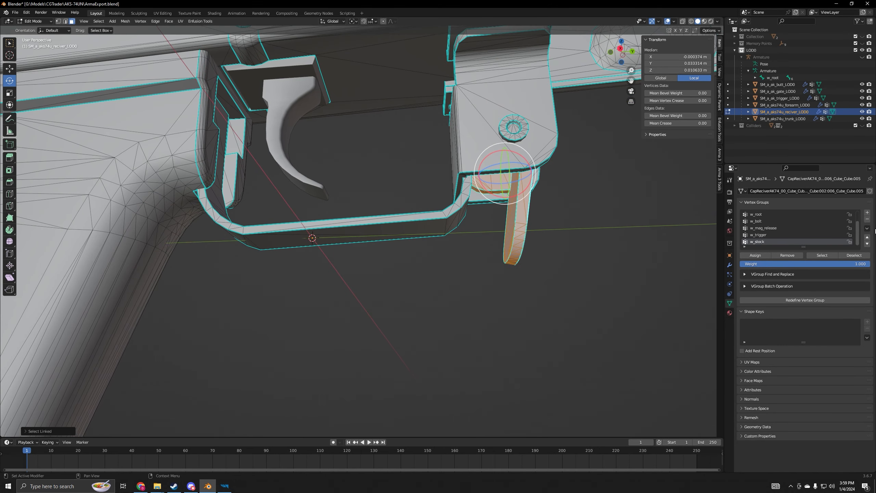
{"action": "left_click", "coordinate": [868, 213]}
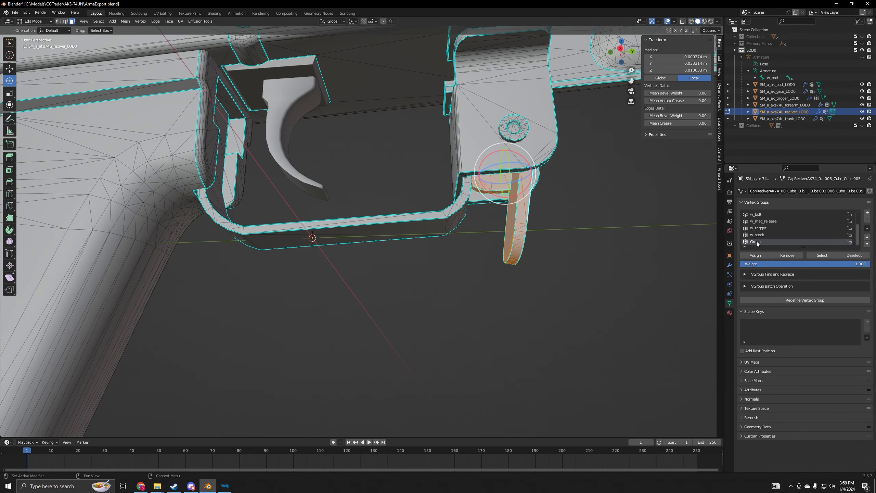
{"action": "type", "text": "w_mag_release.001"}
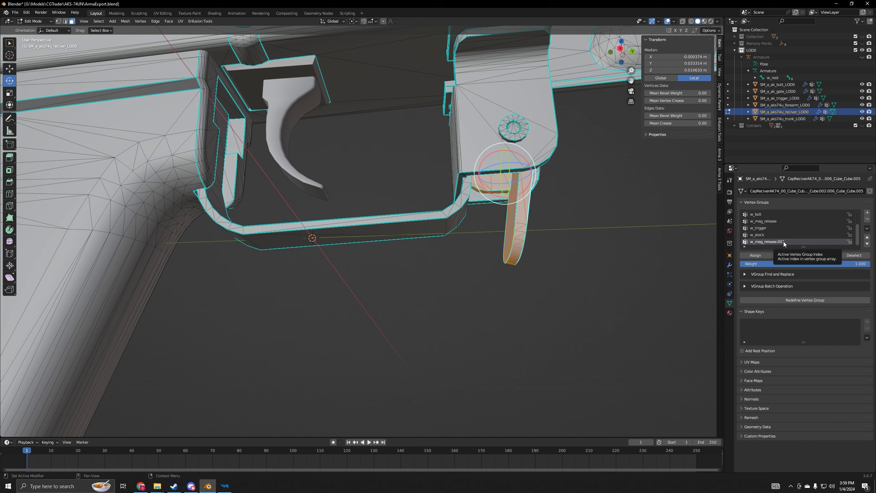
{"action": "left_click", "coordinate": [866, 222]}
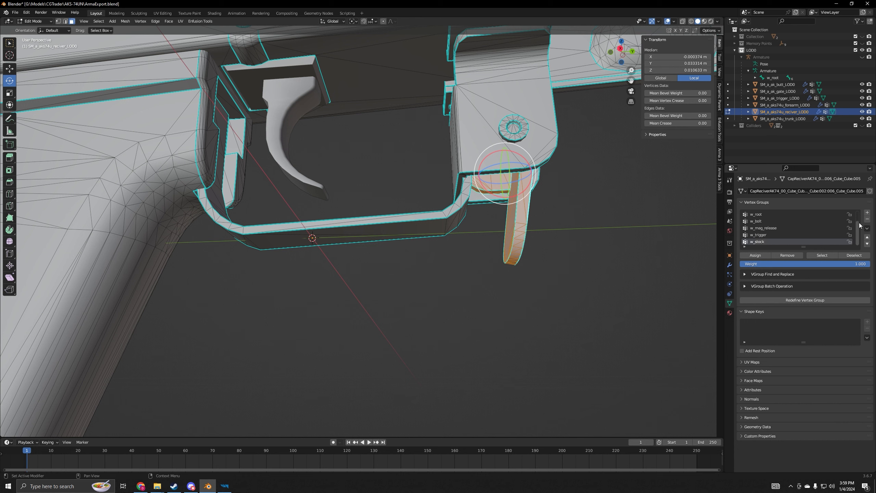
Assign the magazine release lever's linked geometry to the existing w_mag_release vertex group and check it by selecting the group's geometry.
{"action": "left_click", "coordinate": [766, 230]}
{"action": "left_click", "coordinate": [639, 307]}
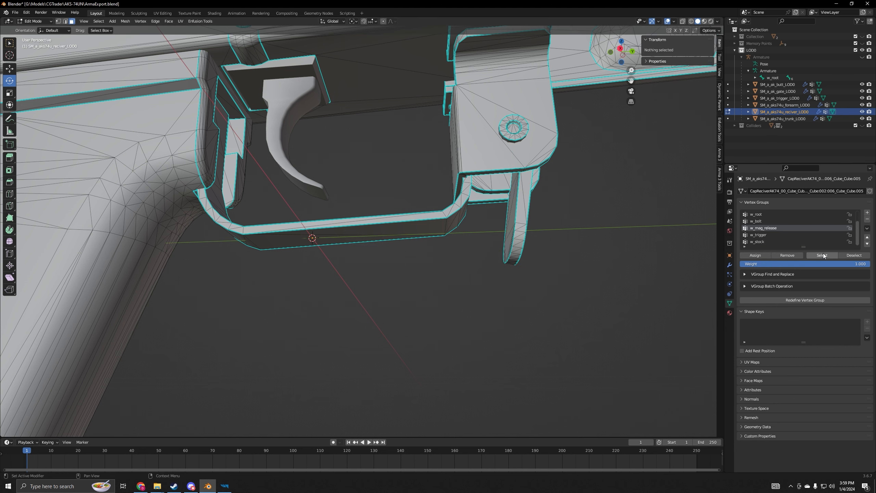
{"action": "middle_click_drag", "start_coordinate": [554, 248], "coordinate": [496, 265]}
{"action": "scroll", "coordinate": [496, 265], "scroll_direction": "up", "scroll_amount": 1}
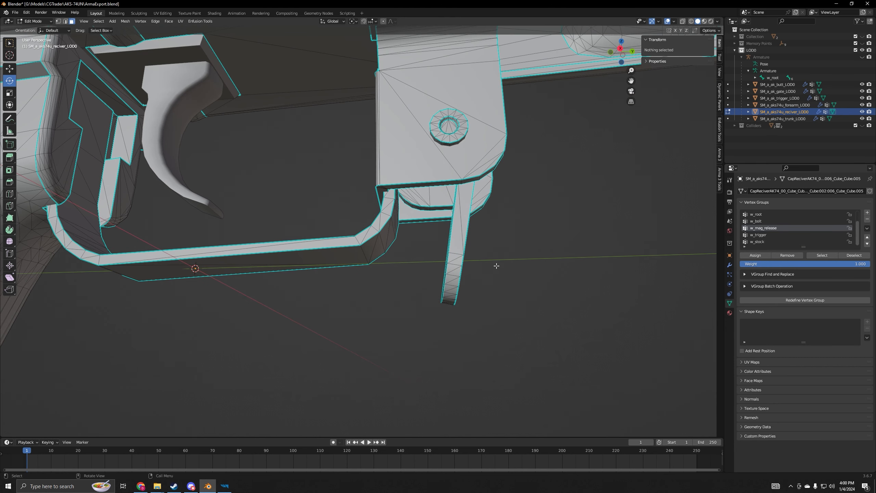
{"action": "left_click", "coordinate": [463, 249]}
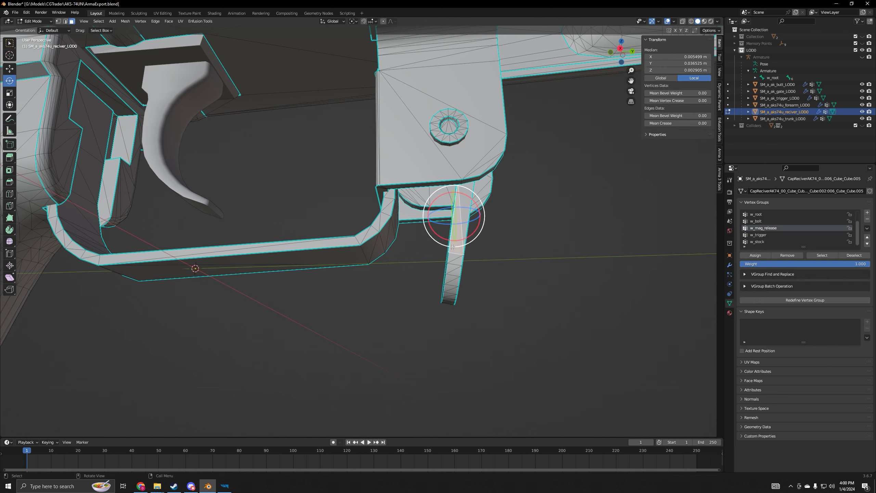
{"action": "key", "text": "l"}
{"action": "middle_click_drag", "start_coordinate": [464, 248], "coordinate": [446, 259]}
{"action": "left_click", "coordinate": [667, 264]}
{"action": "left_click", "coordinate": [826, 257]}
{"action": "left_click", "coordinate": [500, 322]}
Select all receiver geometry that belongs to the w_root vertex group.
{"action": "scroll", "coordinate": [486, 321], "scroll_direction": "down", "scroll_amount": 4}
{"action": "middle_click_drag", "start_coordinate": [440, 306], "coordinate": [445, 306]}
{"action": "scroll", "coordinate": [758, 242], "scroll_direction": "up", "scroll_amount": 1}
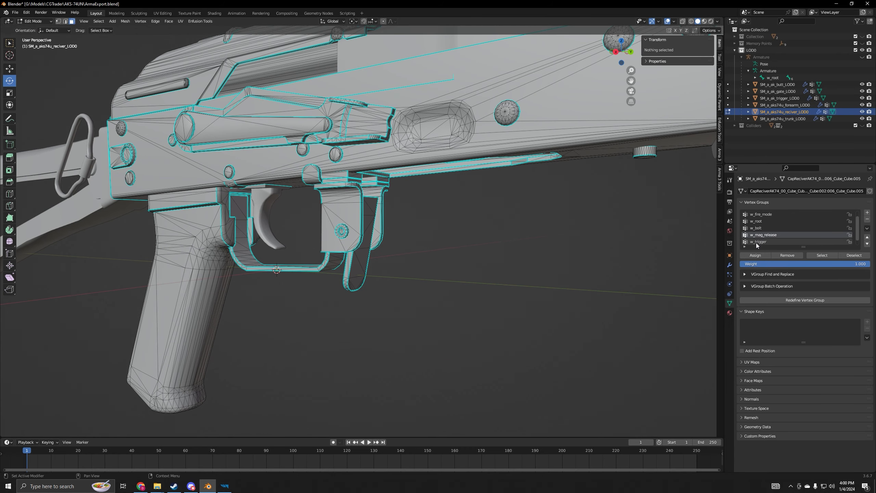
{"action": "middle_click_drag", "start_coordinate": [371, 268], "coordinate": [400, 266]}
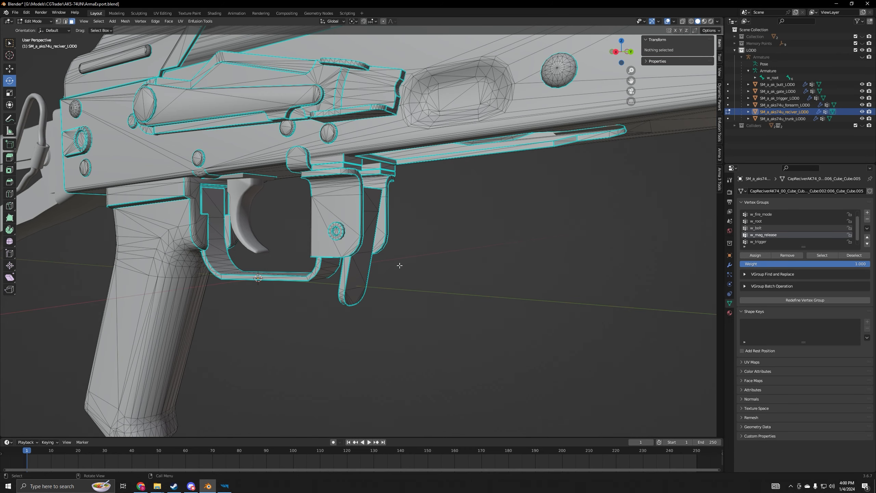
{"action": "left_click", "coordinate": [766, 221]}
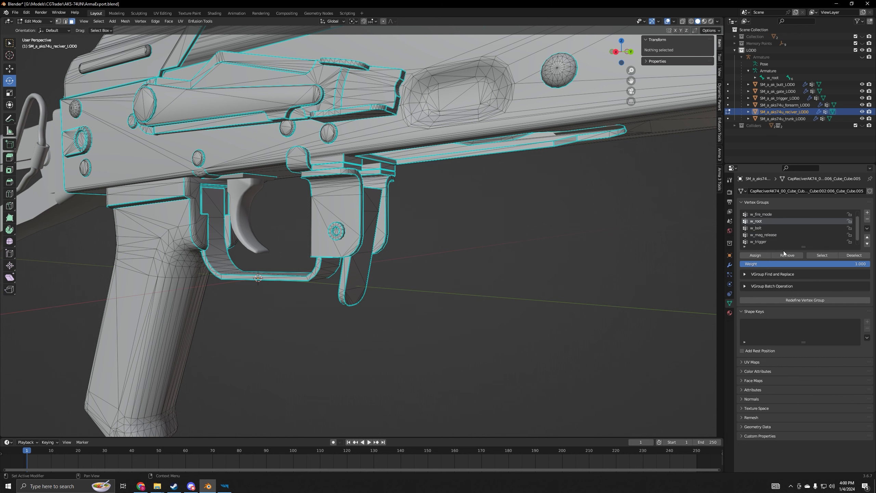
{"action": "left_click", "coordinate": [821, 256]}
{"action": "scroll", "coordinate": [379, 309], "scroll_direction": "down", "scroll_amount": 2}
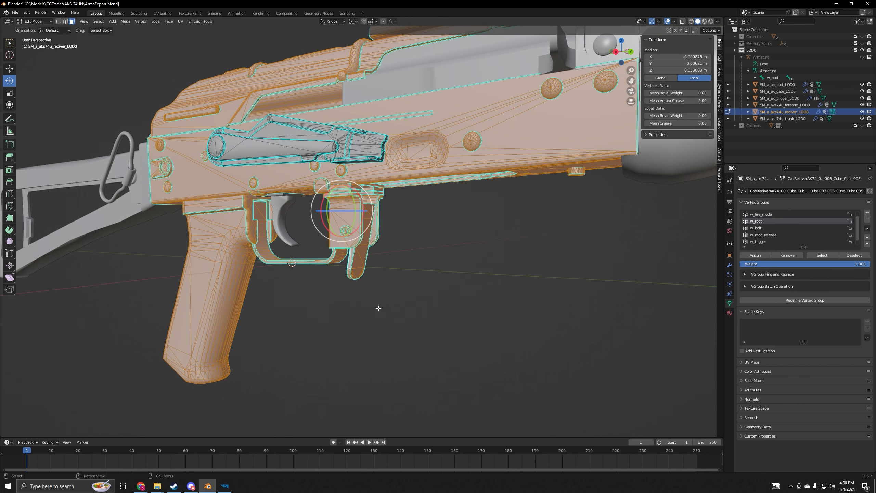
Select the w_mag_release group's geometry on the receiver, remove it from the w_root vertex group, and clear the selection.
{"action": "scroll", "coordinate": [432, 303], "scroll_direction": "up", "scroll_amount": 2}
{"action": "left_click", "coordinate": [435, 301]}
{"action": "scroll", "coordinate": [437, 299], "scroll_direction": "up", "scroll_amount": 3}
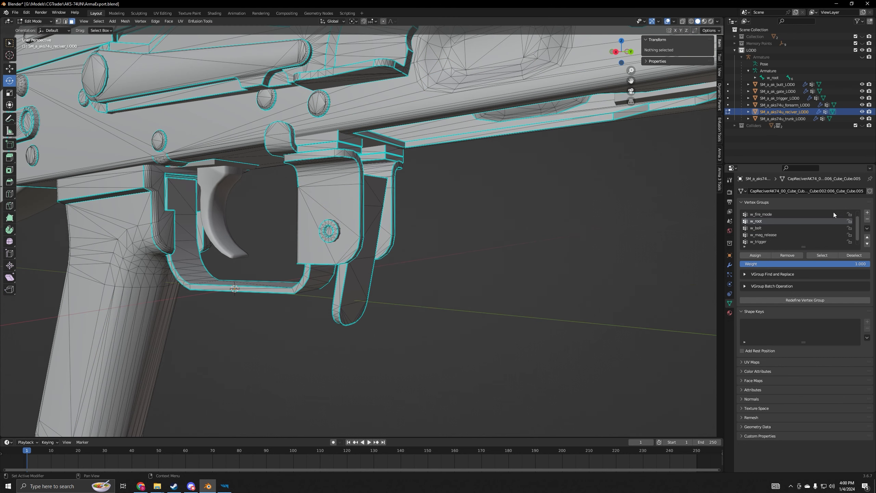
{"action": "left_click", "coordinate": [789, 236]}
{"action": "left_click", "coordinate": [821, 255]}
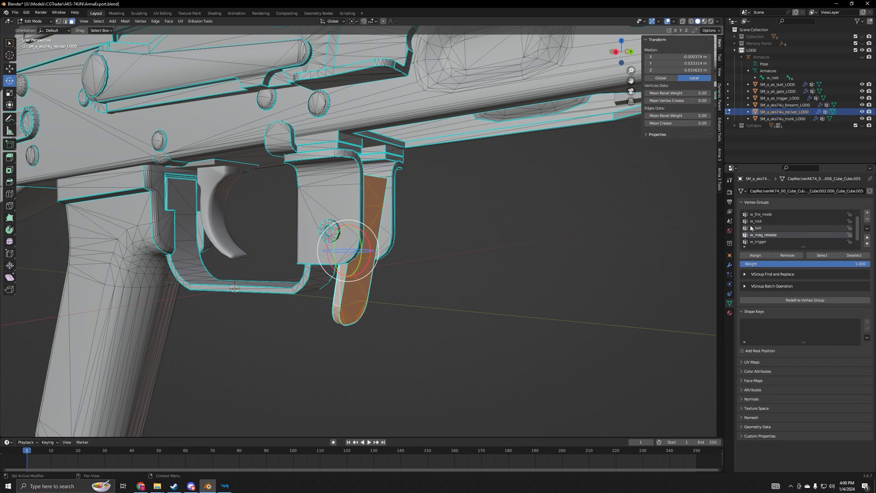
{"action": "left_click", "coordinate": [761, 223]}
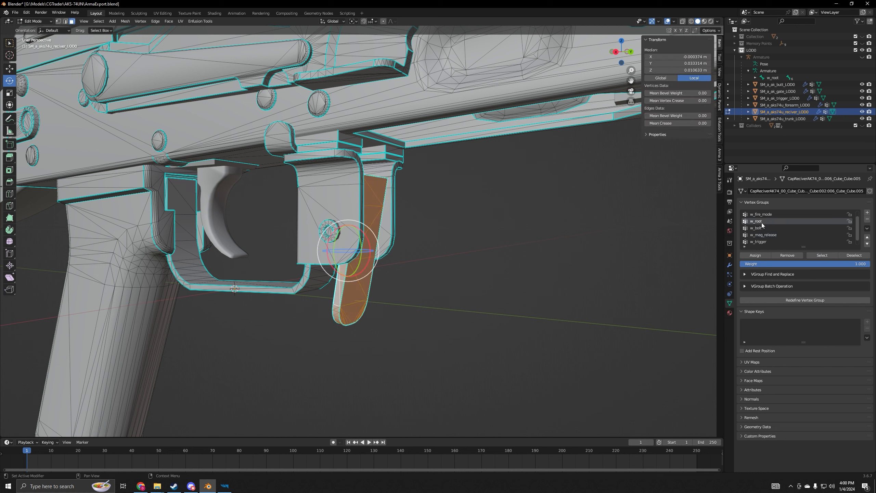
{"action": "left_click", "coordinate": [785, 255]}
{"action": "key", "text": "alt+a"}
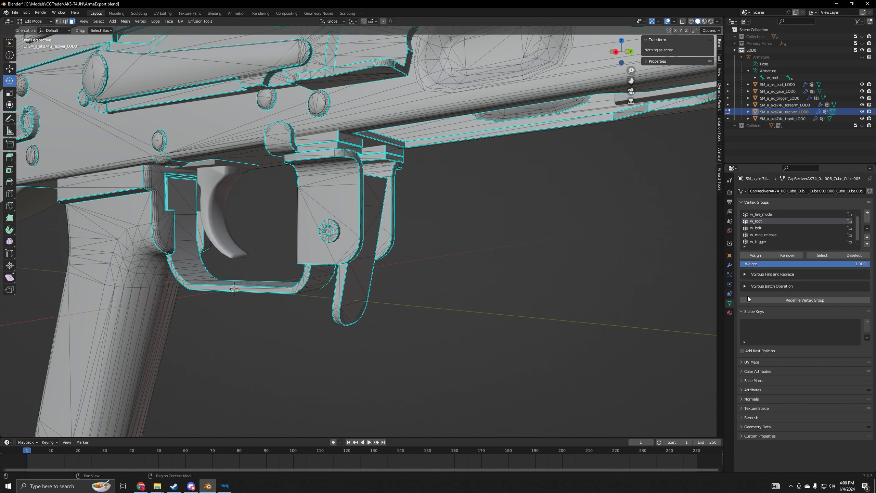
Select the w_root group's geometry to check whether the magazine release lever is excluded.
{"action": "left_click", "coordinate": [821, 255]}
{"action": "scroll", "coordinate": [439, 338], "scroll_direction": "down", "scroll_amount": 3}
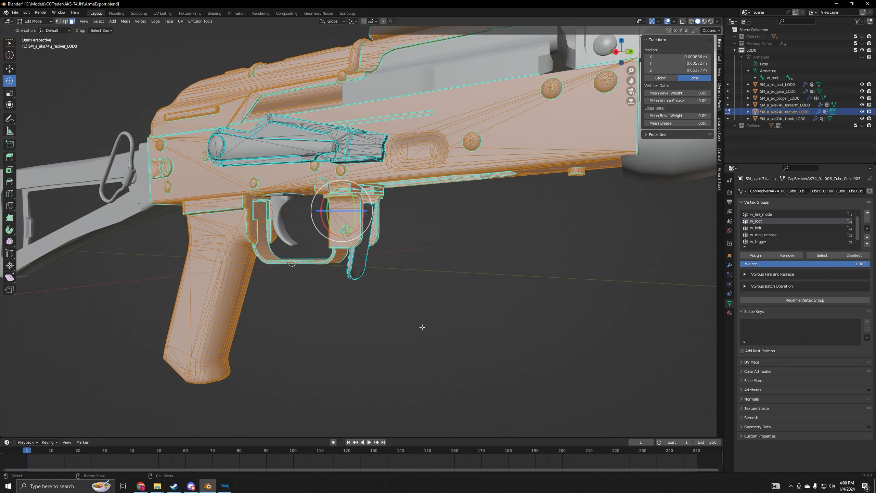
{"action": "middle_click_drag", "start_coordinate": [423, 327], "coordinate": [448, 332]}
{"action": "scroll", "coordinate": [448, 333], "scroll_direction": "down", "scroll_amount": 3}
{"action": "scroll", "coordinate": [450, 330], "scroll_direction": "up", "scroll_amount": 3}
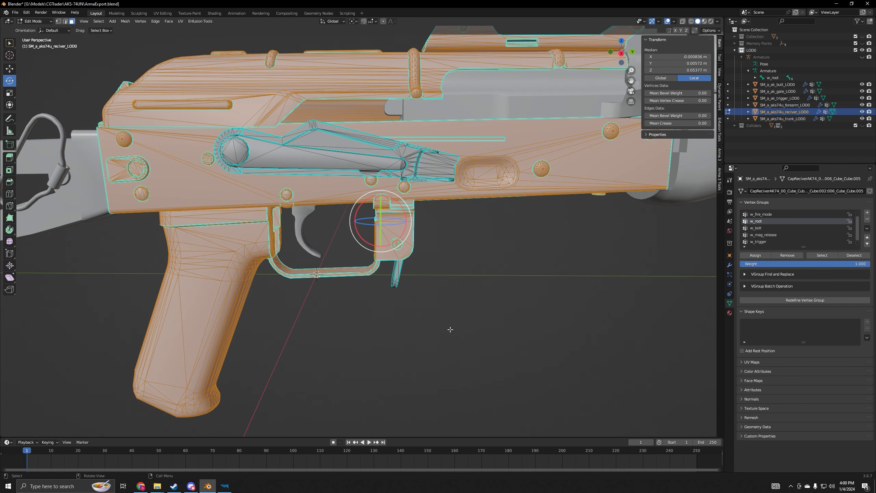
Leave the receiver's Edit Mode, show the armature again, and put it into Pose Mode.
{"action": "left_click", "coordinate": [46, 26]}
{"action": "left_click", "coordinate": [45, 31]}
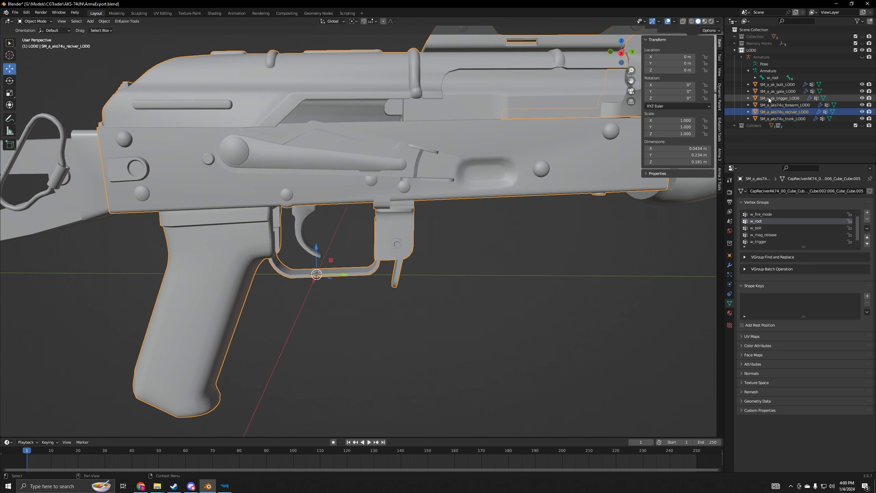
{"action": "left_click", "coordinate": [861, 56]}
{"action": "left_click", "coordinate": [382, 280]}
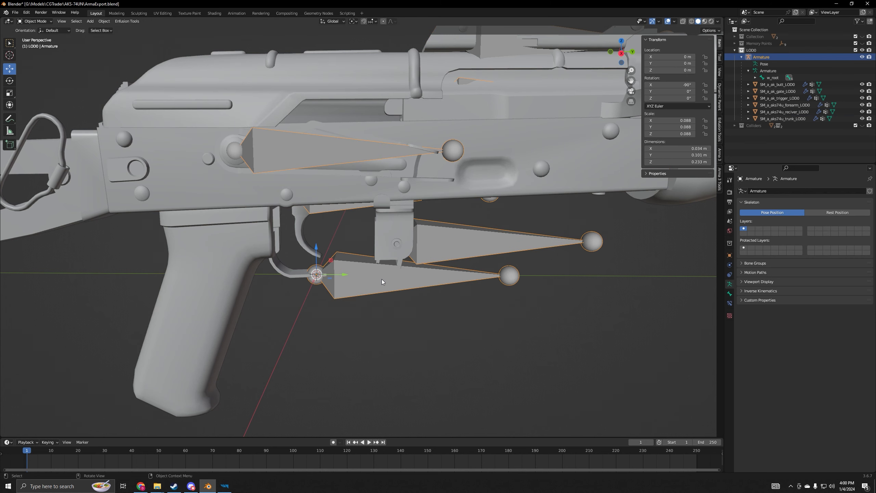
{"action": "left_click", "coordinate": [36, 44]}
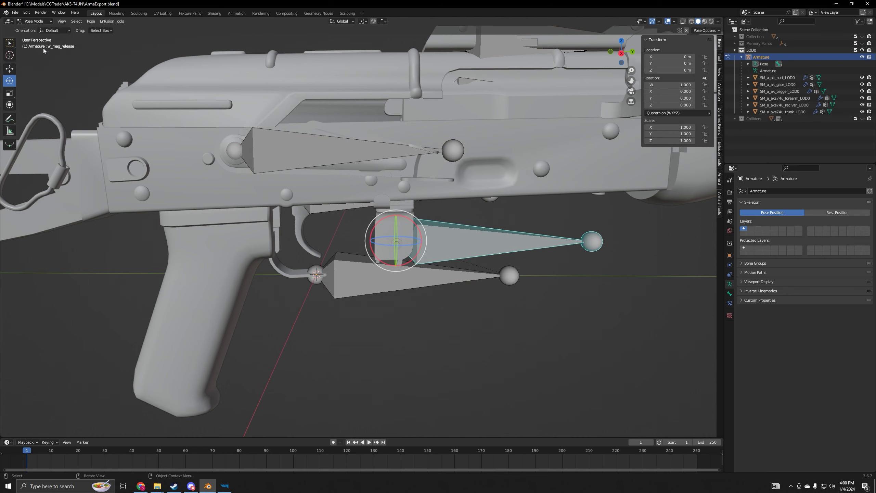
Test-rotate the w_mag_release bone and the w_trigger bone, undoing each rotation.
{"action": "scroll", "coordinate": [448, 262], "scroll_direction": "up", "scroll_amount": 3}
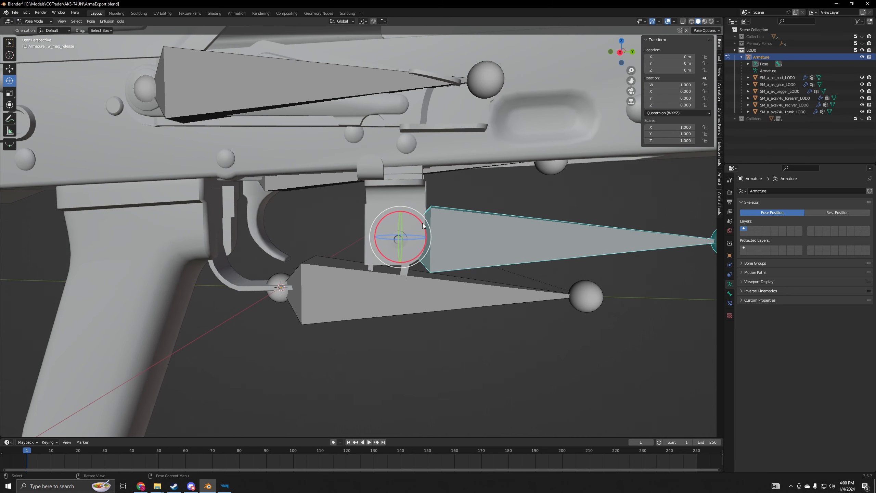
{"action": "left_click_drag", "start_coordinate": [422, 223], "coordinate": [415, 201]}
{"action": "key", "text": "ctrl+z"}
{"action": "left_click", "coordinate": [289, 182]}
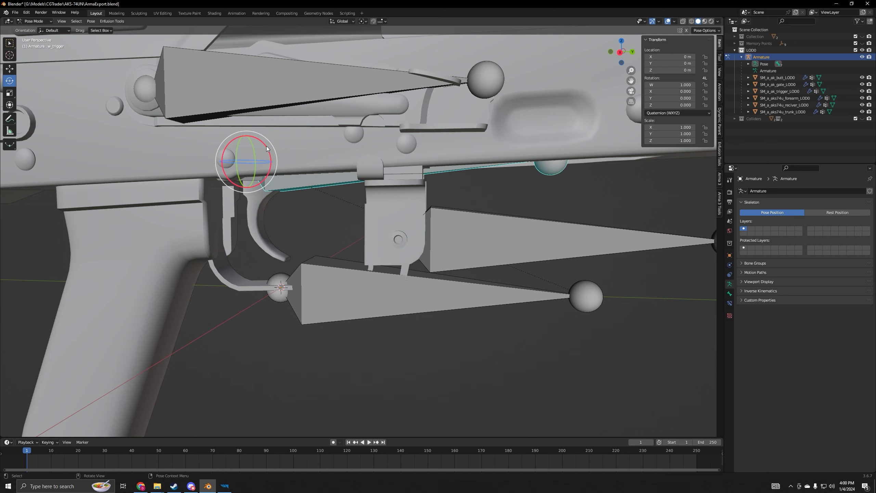
{"action": "mouse_move", "coordinate": [269, 148]}
{"action": "left_mouse_down"}
{"action": "mouse_move", "coordinate": [271, 159]}
{"action": "mouse_move", "coordinate": [269, 147]}
{"action": "left_mouse_up"}
{"action": "key", "text": "ctrl+z"}
Select the w_stock bone, set the transform orientation to Local, and try rotating the stock.
{"action": "middle_click_drag", "start_coordinate": [379, 62], "coordinate": [403, 272], "text": "shift"}
{"action": "scroll", "coordinate": [371, 216], "scroll_direction": "down", "scroll_amount": 2}
{"action": "scroll", "coordinate": [337, 247], "scroll_direction": "down", "scroll_amount": 4}
{"action": "left_click", "coordinate": [524, 280]}
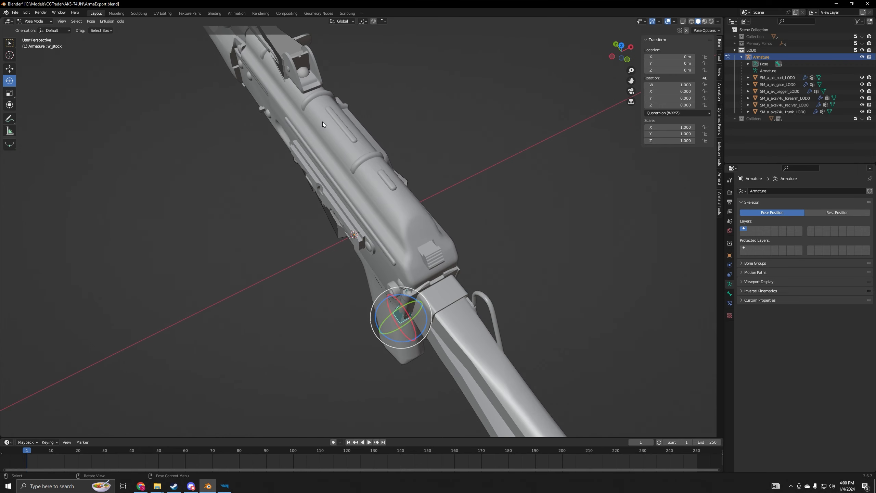
{"action": "left_click", "coordinate": [346, 21]}
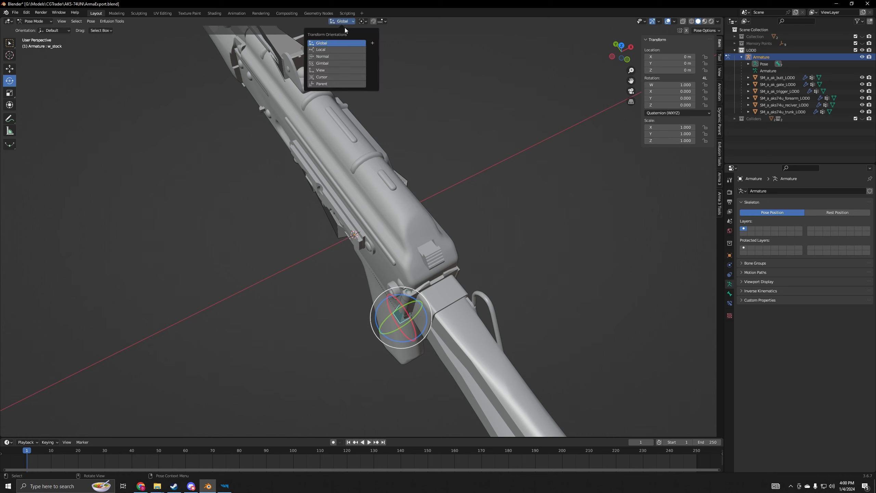
{"action": "left_click", "coordinate": [331, 50]}
{"action": "middle_click_drag", "start_coordinate": [463, 236], "coordinate": [414, 262]}
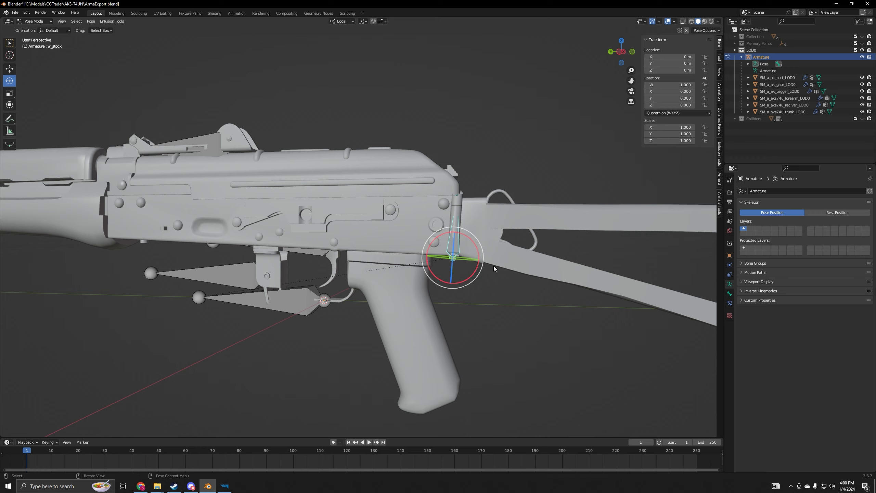
{"action": "middle_click_drag", "start_coordinate": [493, 265], "coordinate": [407, 337]}
{"action": "left_click_drag", "start_coordinate": [402, 341], "coordinate": [389, 318]}
Select the w_sight bone, set the transform orientation to Global, and try rotating the rear sight, cancelling the rotation.
{"action": "middle_click_drag", "start_coordinate": [390, 318], "coordinate": [349, 207]}
{"action": "scroll", "coordinate": [397, 304], "scroll_direction": "up", "scroll_amount": 2}
{"action": "left_click", "coordinate": [351, 202]}
{"action": "left_click", "coordinate": [342, 21]}
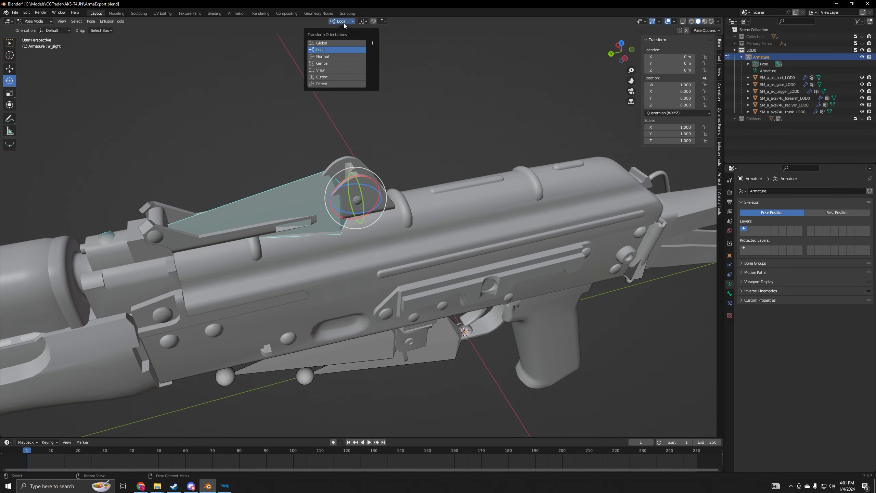
{"action": "left_click", "coordinate": [340, 38]}
{"action": "scroll", "coordinate": [394, 176], "scroll_direction": "up", "scroll_amount": 2}
{"action": "left_click_drag", "start_coordinate": [359, 160], "coordinate": [427, 170]}
{"action": "right_click", "coordinate": [427, 172]}
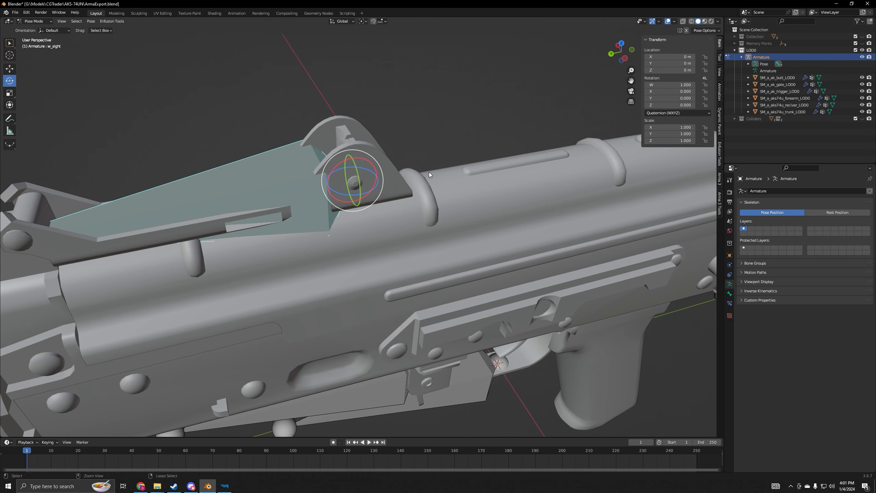
Inspect the w_sight pivot in a wireframe left orthographic view and try a rotation of about 90 degrees, cancelling it.
{"action": "key", "text": "shift+z"}
{"action": "mouse_move", "coordinate": [544, 128]}
{"action": "middle_mouse_down"}
{"action": "mouse_move", "coordinate": [399, 180]}
{"action": "mouse_move", "coordinate": [436, 250]}
{"action": "middle_mouse_up"}
{"action": "left_click", "coordinate": [621, 55]}
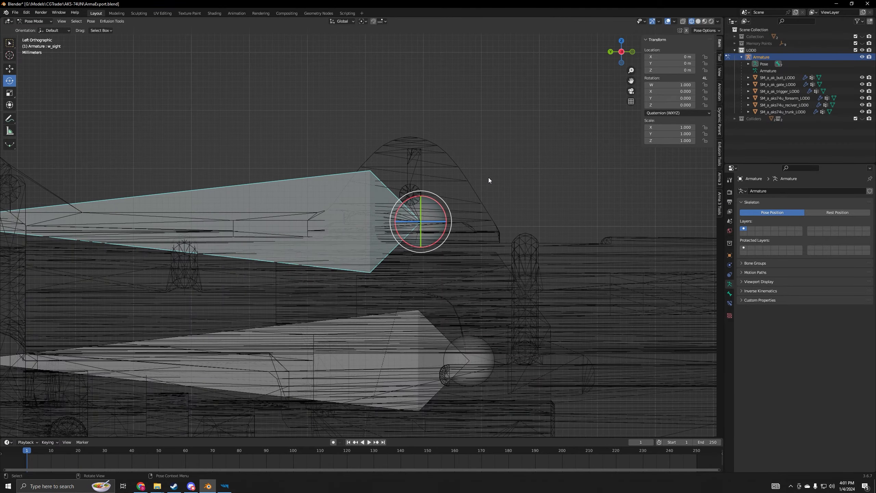
{"action": "scroll", "coordinate": [487, 178], "scroll_direction": "up", "scroll_amount": 2}
{"action": "middle_click_drag", "start_coordinate": [492, 192], "coordinate": [465, 202], "text": "shift"}
{"action": "left_click_drag", "start_coordinate": [438, 209], "coordinate": [460, 272]}
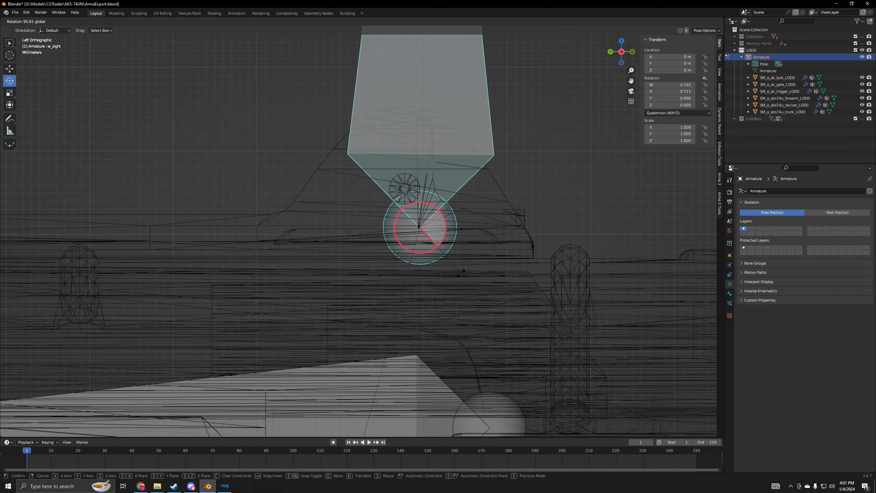
{"action": "right_click", "coordinate": [460, 274]}
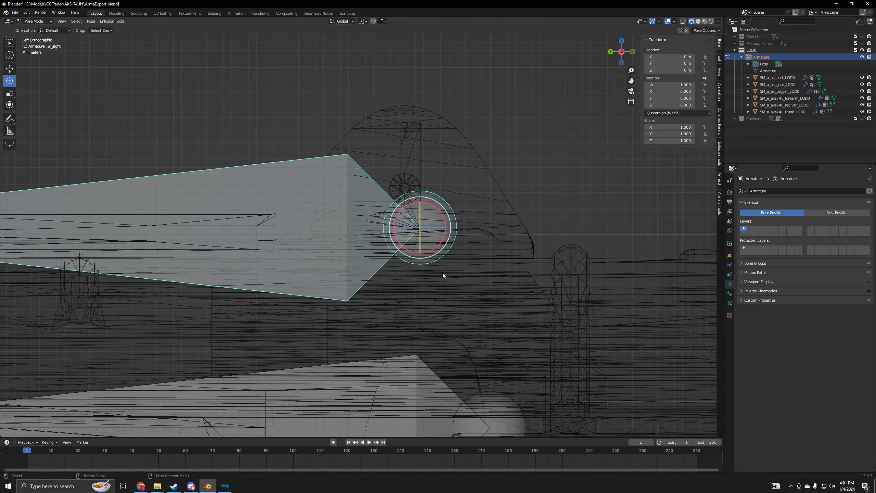
Return to solid shading, test-rotate the w_sight bone once more, and undo the rotation.
{"action": "middle_click_drag", "start_coordinate": [442, 272], "coordinate": [337, 271]}
{"action": "left_click", "coordinate": [698, 22]}
{"action": "middle_click_drag", "start_coordinate": [398, 204], "coordinate": [359, 213]}
{"action": "scroll", "coordinate": [359, 213], "scroll_direction": "up", "scroll_amount": 1}
{"action": "left_click_drag", "start_coordinate": [184, 207], "coordinate": [163, 240]}
{"action": "middle_click_drag", "start_coordinate": [163, 240], "coordinate": [360, 230]}
{"action": "key", "text": "ctrl+z"}
{"action": "scroll", "coordinate": [204, 217], "scroll_direction": "down", "scroll_amount": 7}
{"action": "scroll", "coordinate": [435, 273], "scroll_direction": "up", "scroll_amount": 2}
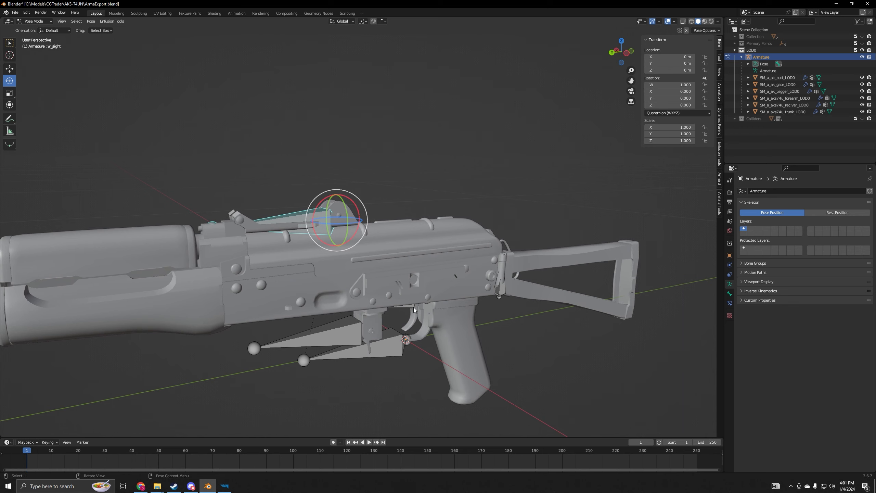
Return the armature to Object Mode and apply all of its transforms.
{"action": "left_click", "coordinate": [720, 154]}
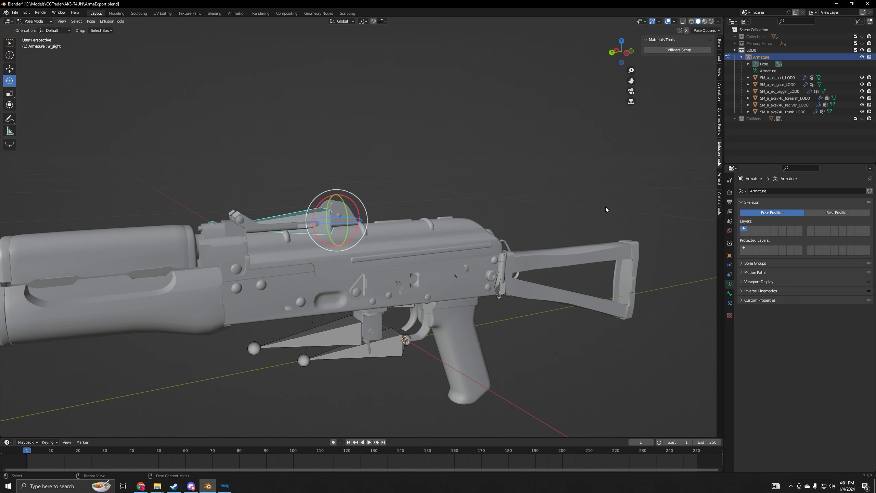
{"action": "scroll", "coordinate": [607, 208], "scroll_direction": "down", "scroll_amount": 2}
{"action": "left_click", "coordinate": [35, 22]}
{"action": "left_click", "coordinate": [36, 30]}
{"action": "scroll", "coordinate": [441, 279], "scroll_direction": "up", "scroll_amount": 4}
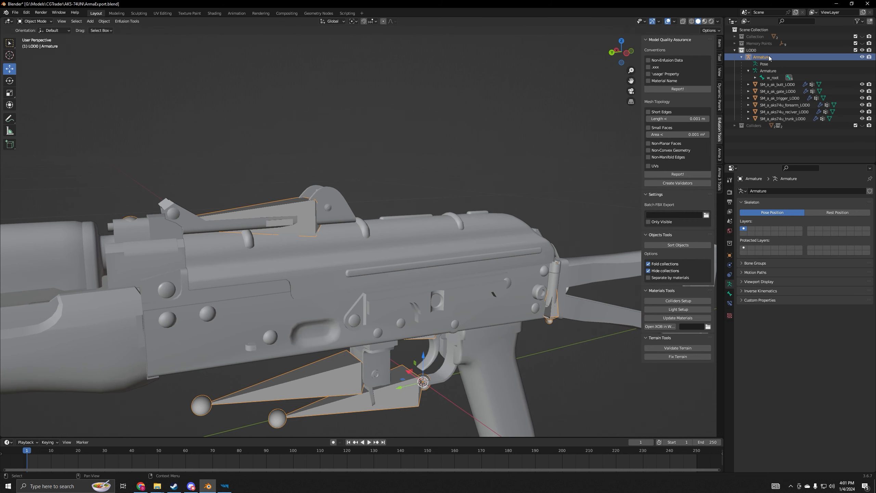
{"action": "left_click", "coordinate": [718, 44]}
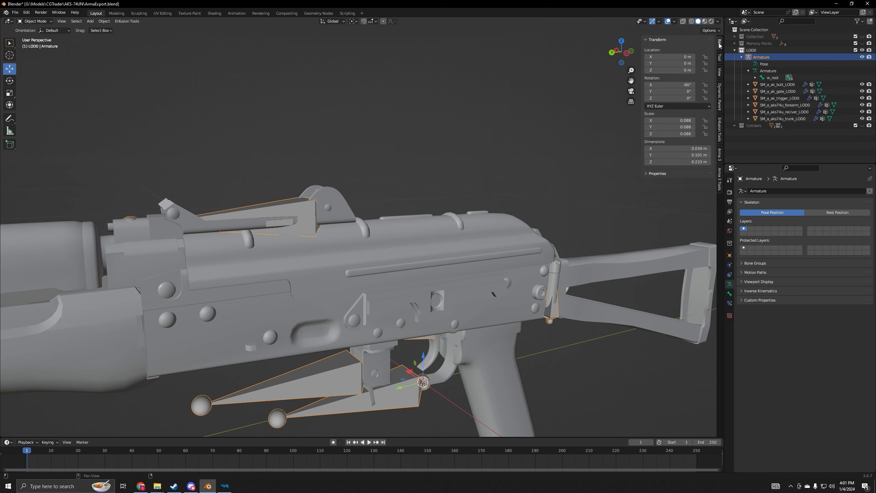
{"action": "scroll", "coordinate": [426, 264], "scroll_direction": "down", "scroll_amount": 3}
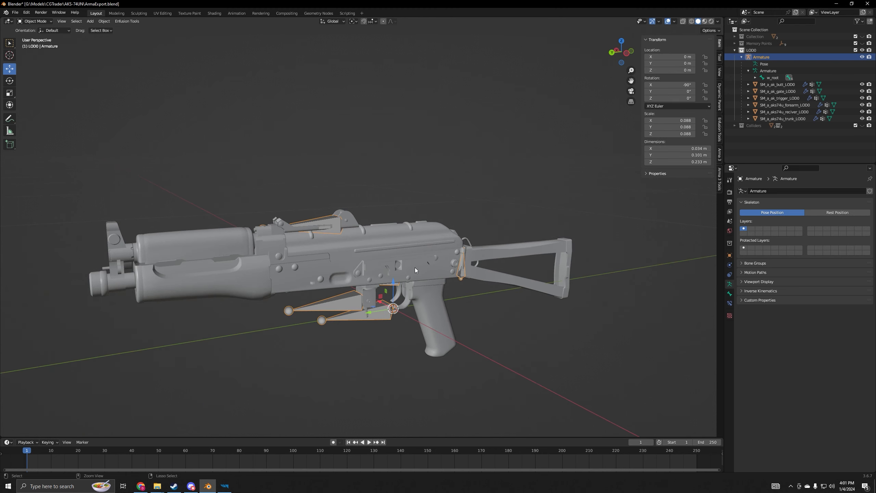
{"action": "key", "text": "ctrl+a"}
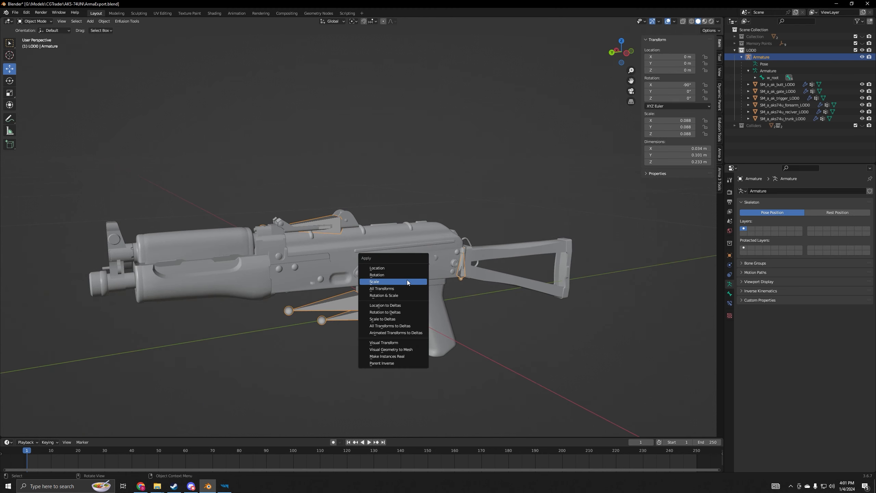
{"action": "left_click", "coordinate": [409, 290]}
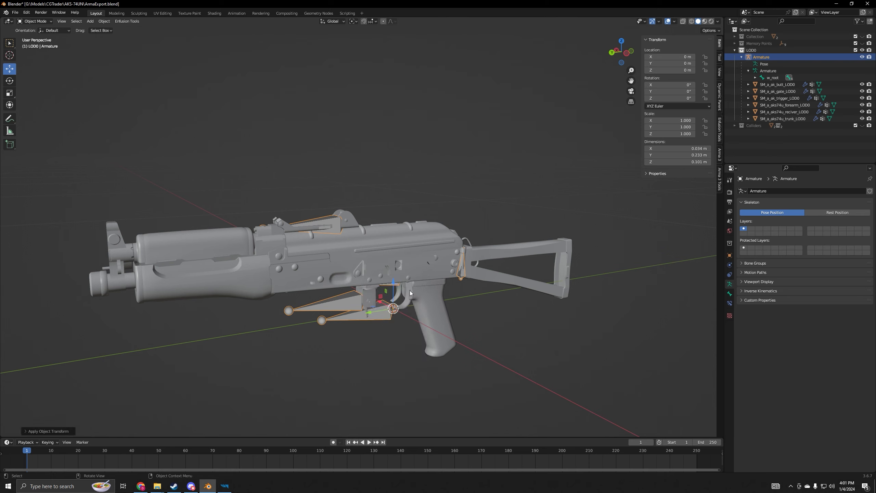
Deselect the armature, sort the scene's objects into collections with Enfusion Tools, and collapse the LOD0 collection.
{"action": "left_click", "coordinate": [504, 343]}
{"action": "middle_click_drag", "start_coordinate": [505, 343], "coordinate": [431, 342]}
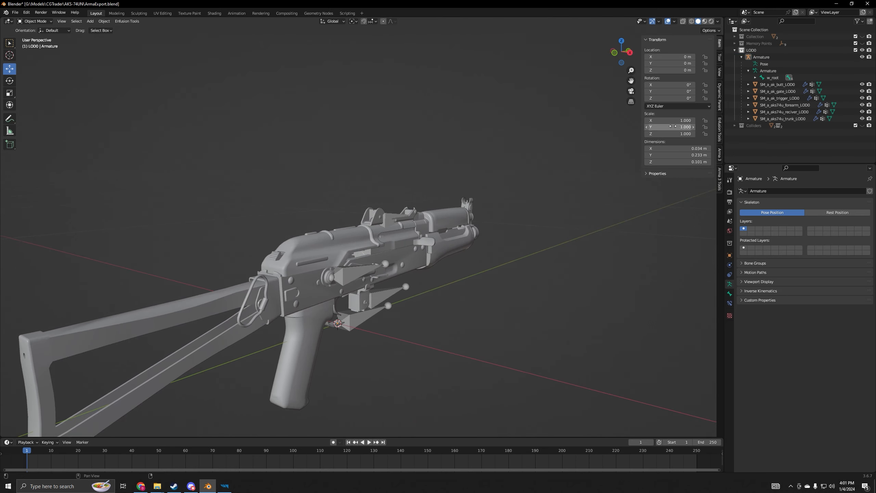
{"action": "scroll", "coordinate": [392, 338], "scroll_direction": "up", "scroll_amount": 3}
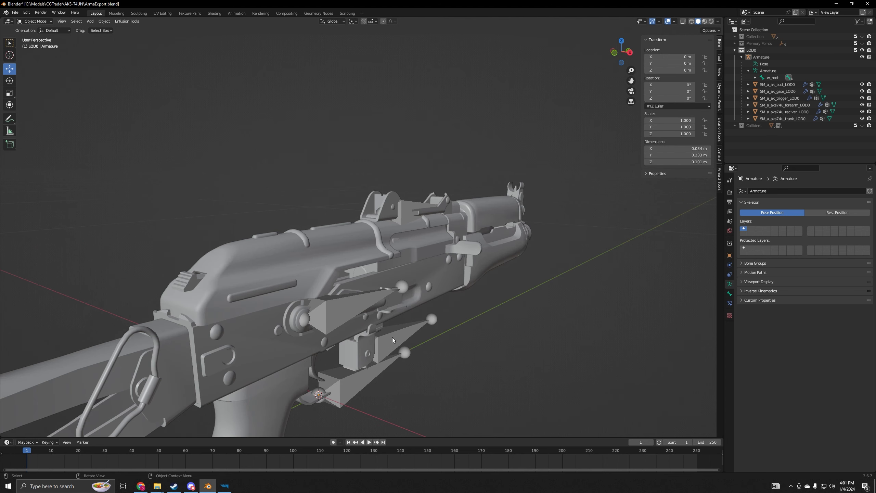
{"action": "scroll", "coordinate": [392, 337], "scroll_direction": "down", "scroll_amount": 2}
{"action": "left_click", "coordinate": [720, 131]}
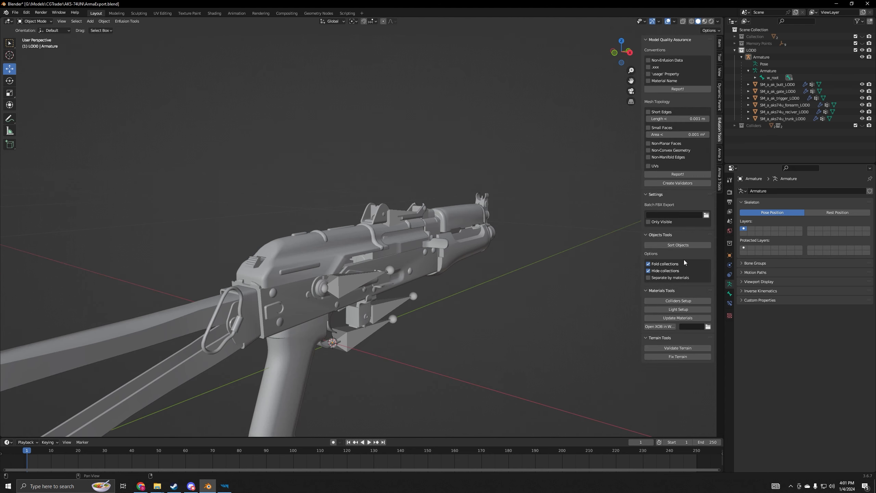
{"action": "left_click", "coordinate": [690, 243]}
{"action": "middle_click_drag", "start_coordinate": [517, 258], "coordinate": [761, 126]}
{"action": "left_click", "coordinate": [735, 65]}
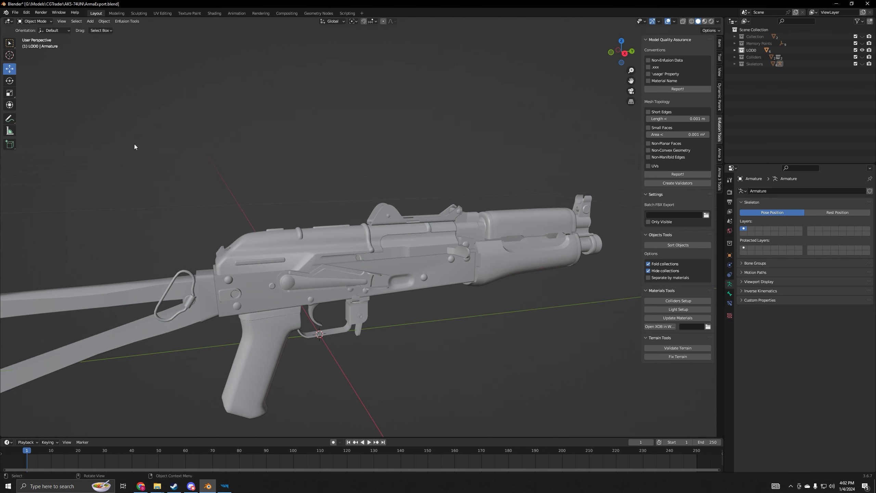
Show the Memory Points, Colliders and Skeletons collections, expand Colliders and its Weapon collection, and select all visible objects.
{"action": "scroll", "coordinate": [254, 171], "scroll_direction": "down", "scroll_amount": 3}
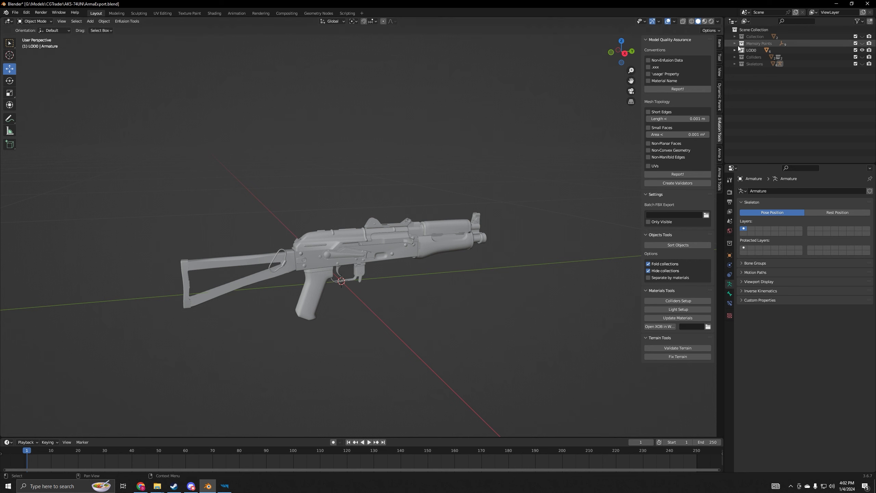
{"action": "left_click_drag", "start_coordinate": [862, 44], "coordinate": [862, 65]}
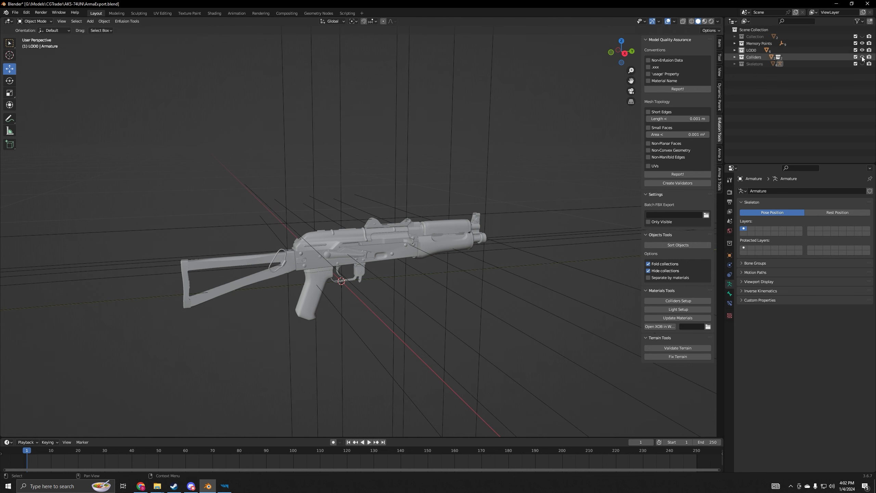
{"action": "left_click", "coordinate": [735, 58]}
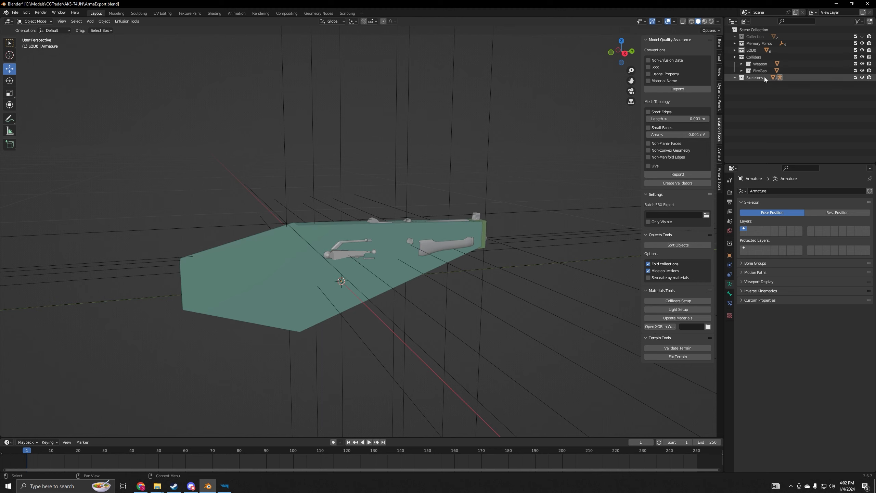
{"action": "left_click", "coordinate": [742, 64]}
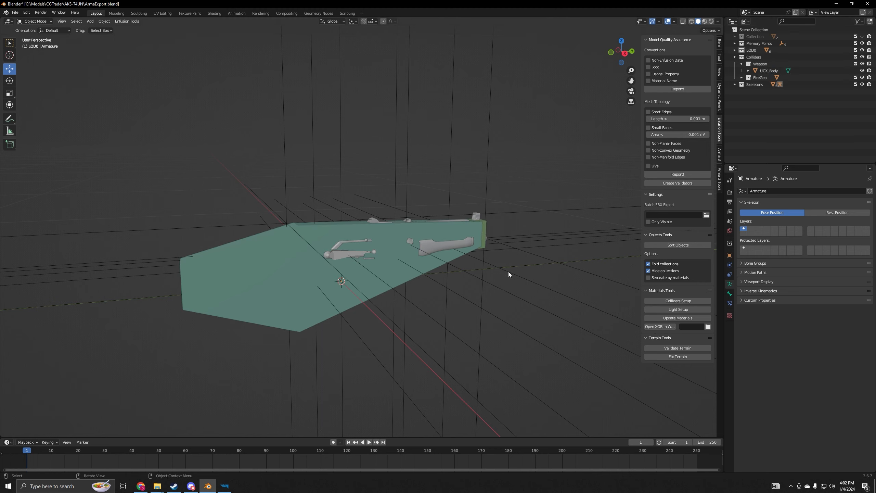
{"action": "key", "text": "a"}
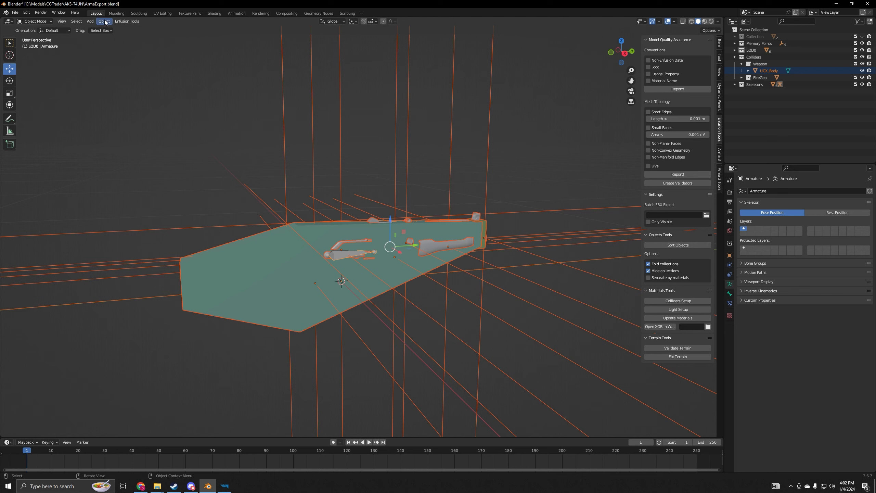
Start an FBX export and choose the existing aks74un.fbx in the pud_aks74un mod's Assets\Weapons\Rifles\AKS74un folder as the target file.
{"action": "left_click", "coordinate": [15, 12]}
{"action": "mouse_move", "coordinate": [50, 114]}
{"action": "left_click", "coordinate": [115, 179]}
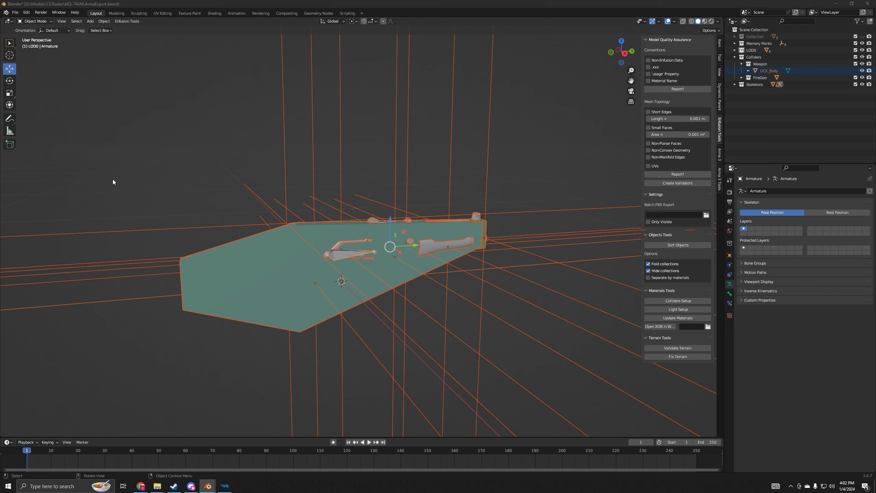
{"action": "left_click", "coordinate": [262, 189]}
{"action": "left_click", "coordinate": [339, 172]}
{"action": "double_click", "coordinate": [341, 176]}
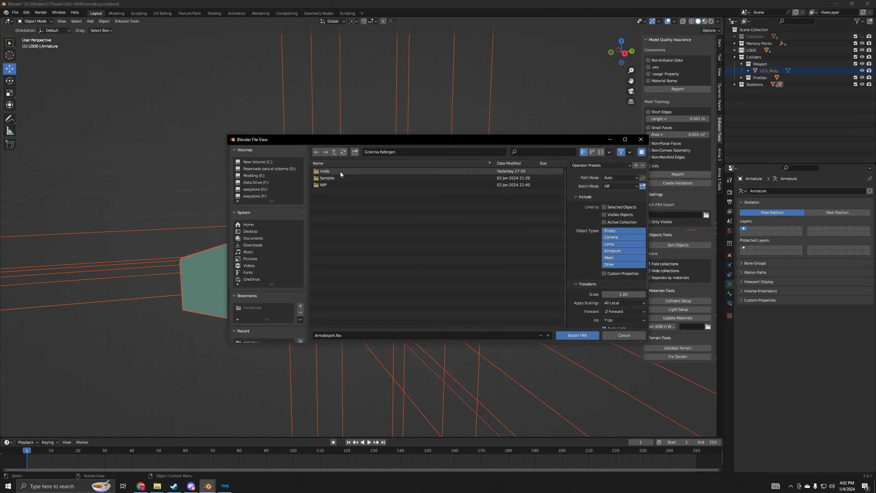
{"action": "double_click", "coordinate": [340, 171]}
{"action": "double_click", "coordinate": [340, 171]}
{"action": "double_click", "coordinate": [339, 171]}
{"action": "double_click", "coordinate": [339, 171]}
{"action": "double_click", "coordinate": [340, 171]}
{"action": "double_click", "coordinate": [339, 171]}
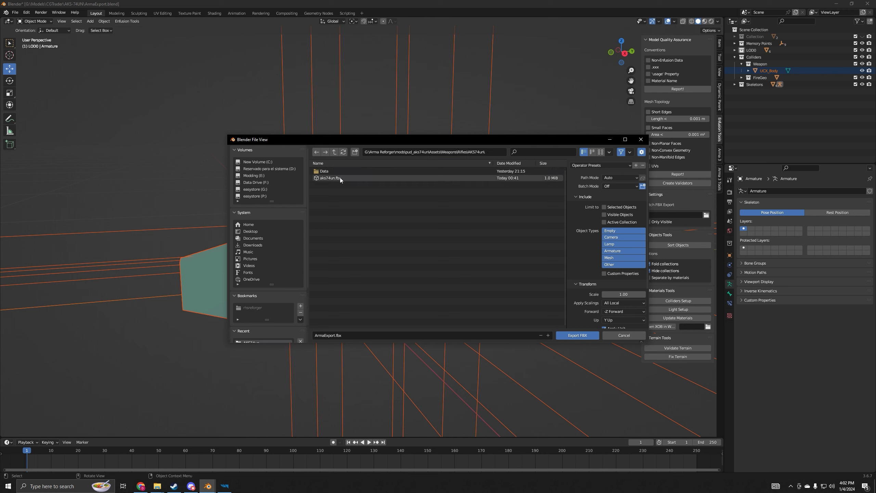
{"action": "left_click", "coordinate": [340, 177]}
Export the FBX with Empty, Armature, Mesh and Other object types and custom properties included, and leaf bones and baked animation disabled.
{"action": "left_click", "coordinate": [617, 229]}
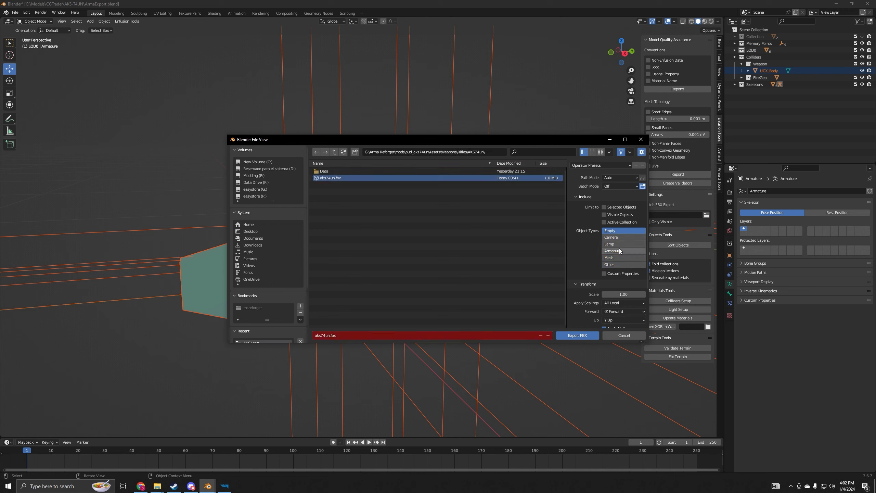
{"action": "left_click", "coordinate": [618, 250], "text": "shift"}
{"action": "left_click", "coordinate": [618, 258], "text": "shift"}
{"action": "scroll", "coordinate": [616, 298], "scroll_direction": "down", "scroll_amount": 3}
{"action": "left_click", "coordinate": [582, 316]}
{"action": "scroll", "coordinate": [602, 318], "scroll_direction": "down", "scroll_amount": 2}
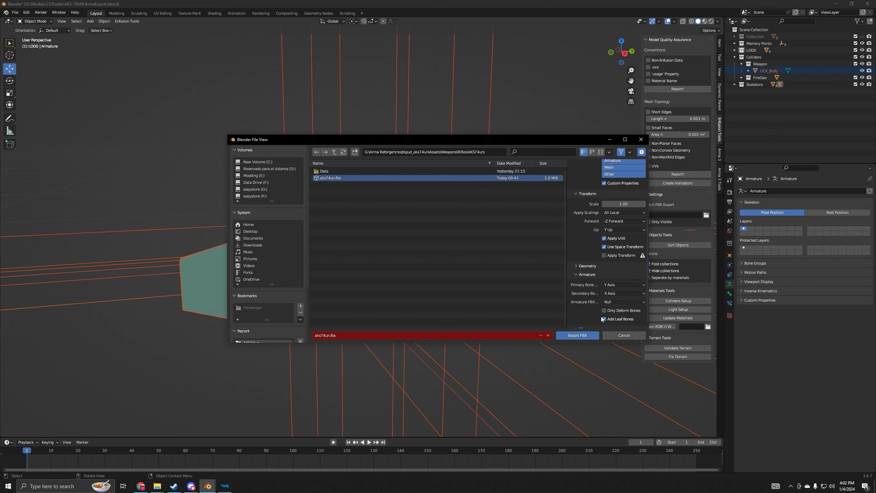
{"action": "scroll", "coordinate": [605, 319], "scroll_direction": "down", "scroll_amount": 1}
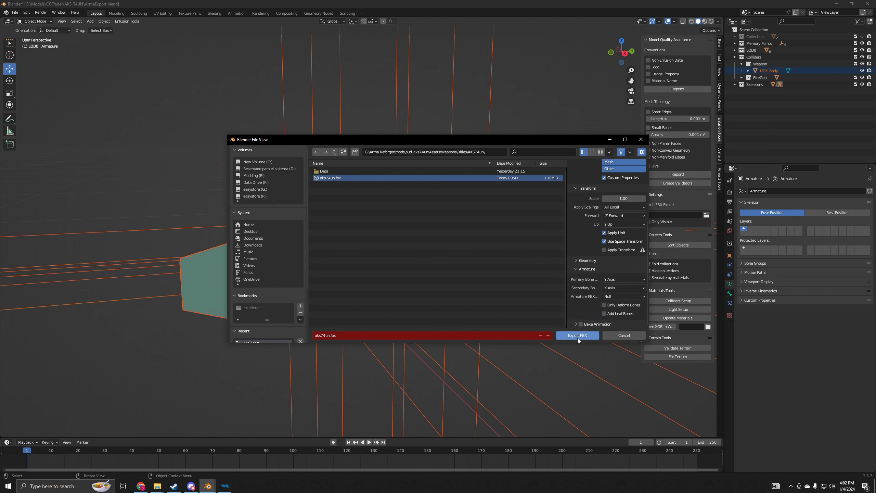
{"action": "left_click", "coordinate": [578, 337]}
Switch to Enfusion Workbench and enable Export Skinning in the import settings of aks74un.xob.
{"action": "left_click", "coordinate": [225, 486]}
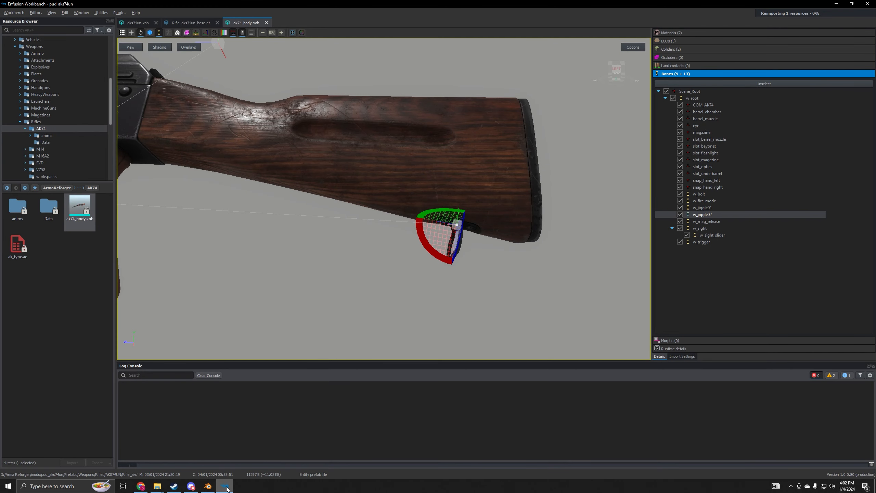
{"action": "left_click", "coordinate": [137, 22]}
{"action": "scroll", "coordinate": [486, 184], "scroll_direction": "up", "scroll_amount": 3}
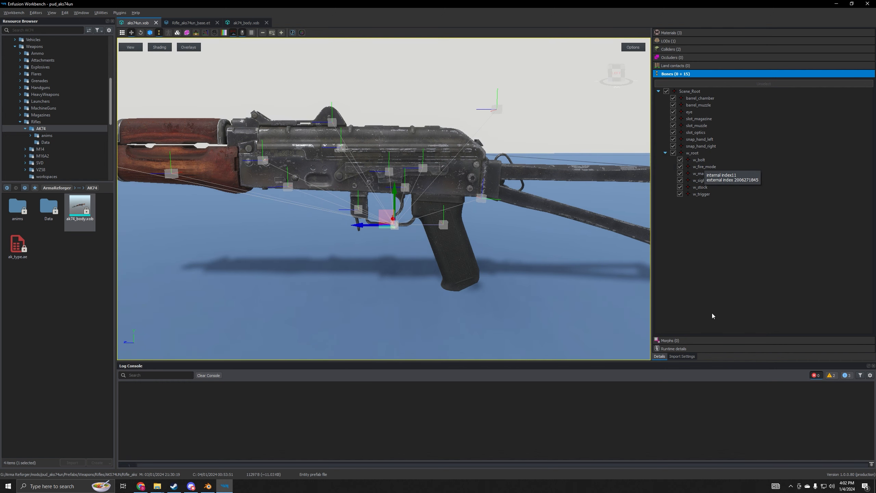
{"action": "left_click", "coordinate": [679, 356]}
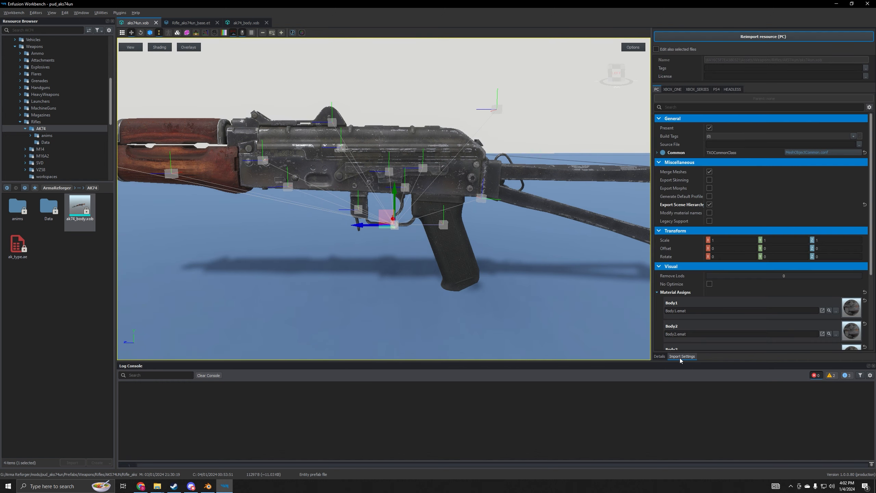
{"action": "left_click", "coordinate": [709, 180]}
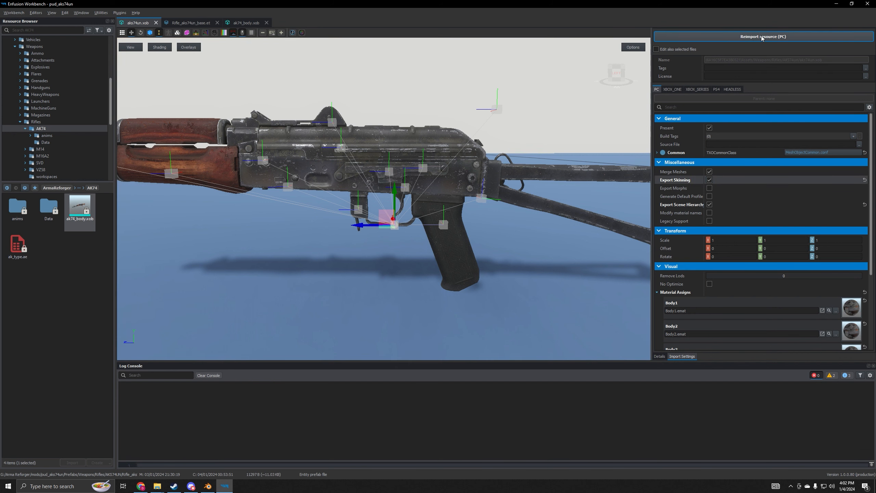